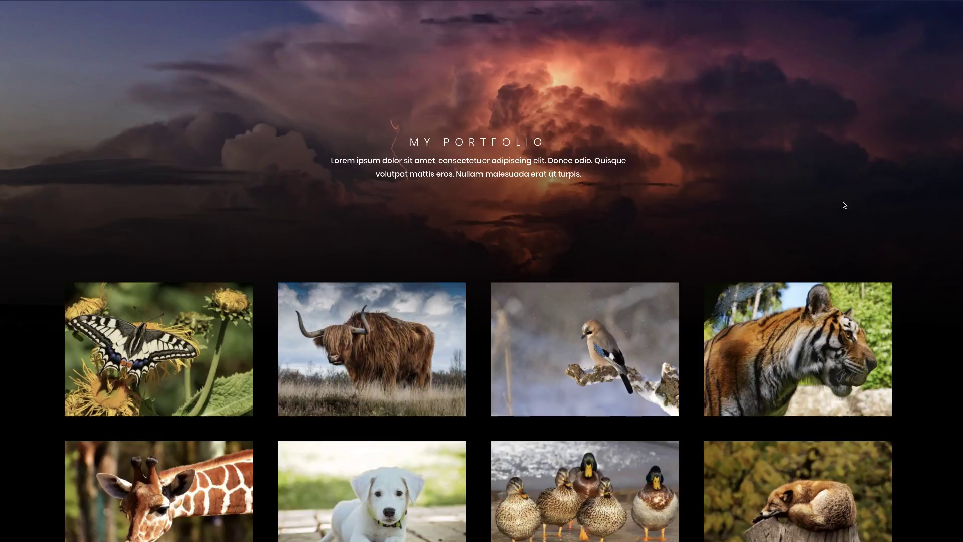
# Review the finished portfolio page and browse its gallery in the lightbox from the butterfly to the bull photo.
pyautogui.scroll(-1, 778, 172)
pyautogui.scroll(1, 790, 172)
pyautogui.scroll(-2, 73, 158)
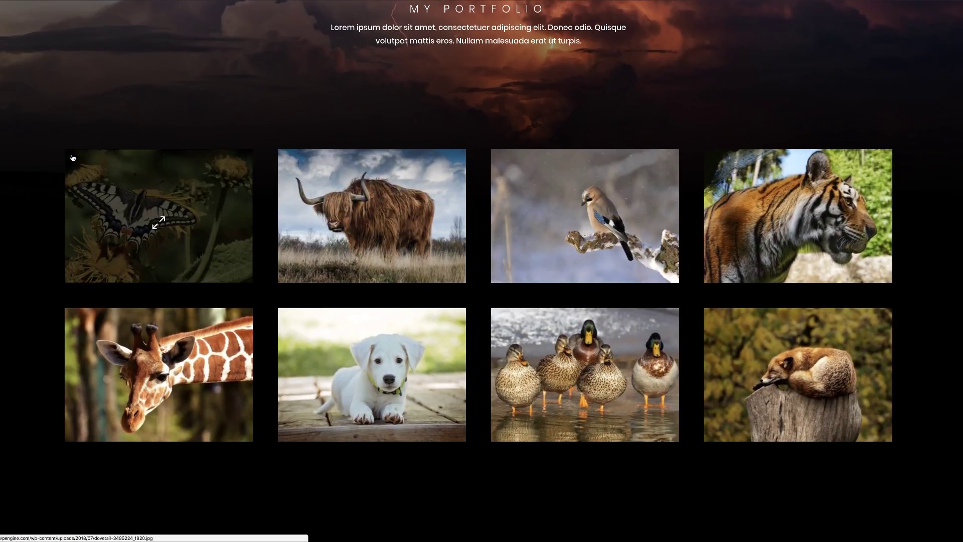
pyautogui.click(197, 208)
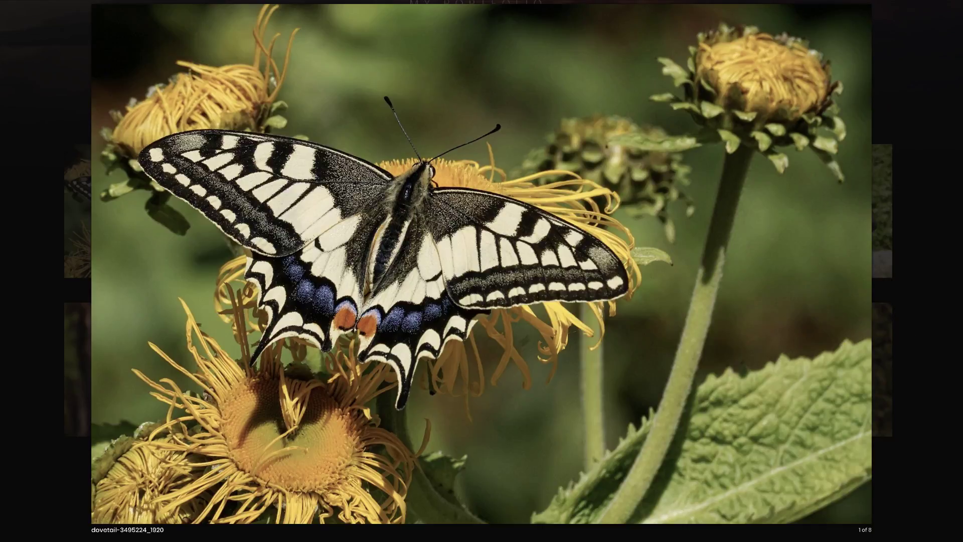
pyautogui.press('Right')
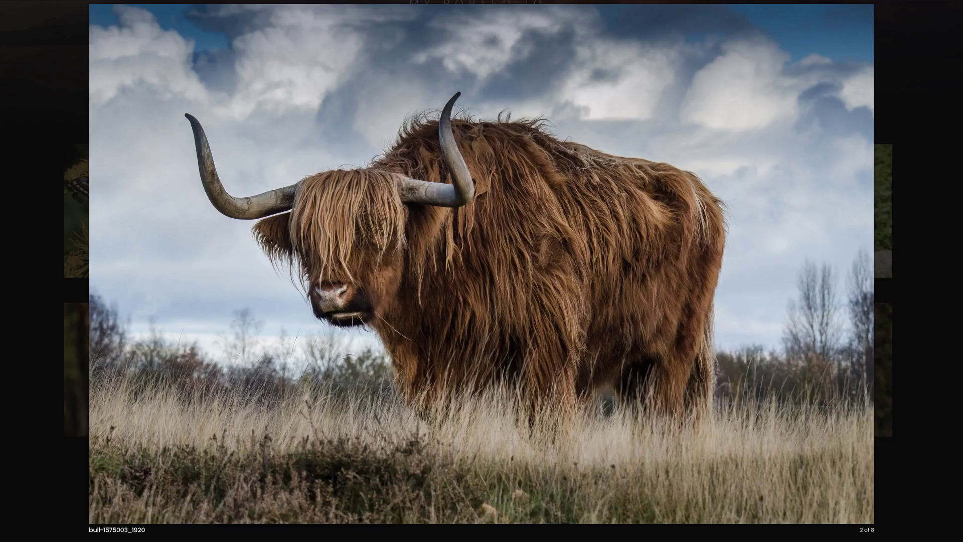
pyautogui.click(943, 130)
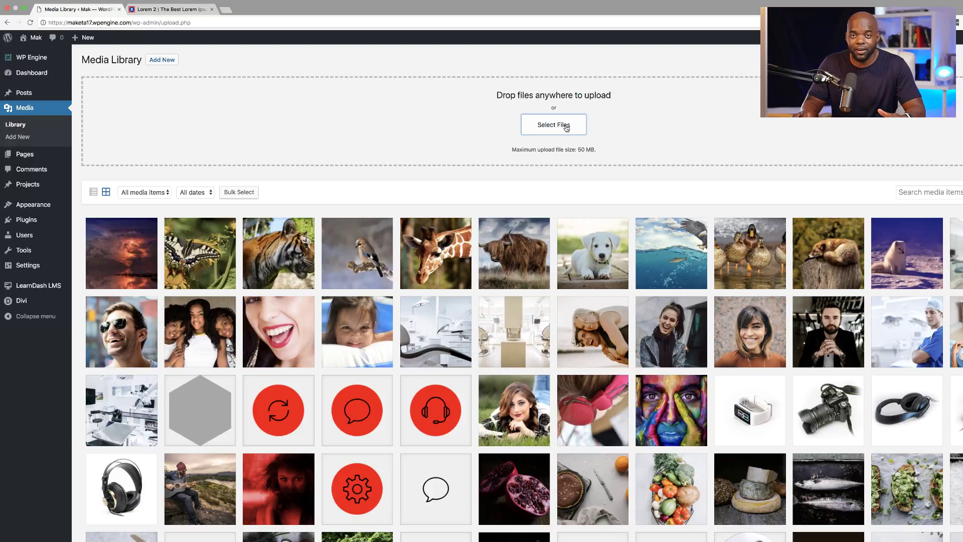
# Create a new page titled "portfolio", assign it the Blank Page template and publish it.
pyautogui.moveTo(54, 75)
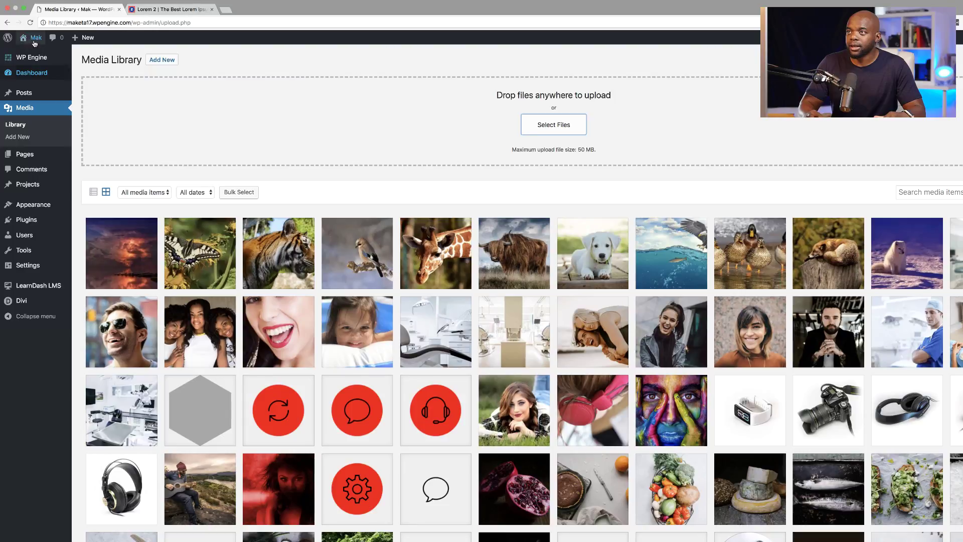
pyautogui.moveTo(32, 37)
pyautogui.moveTo(86, 38)
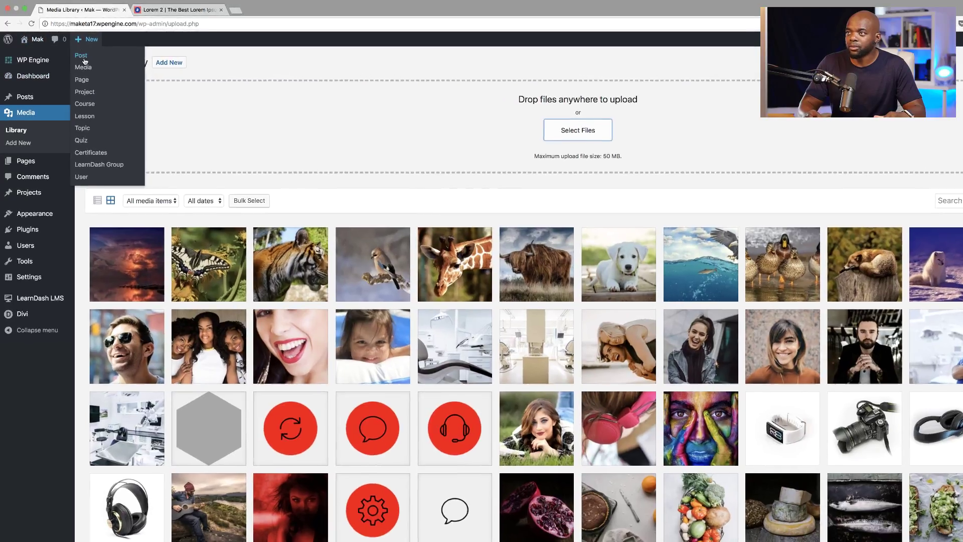
pyautogui.click(83, 78)
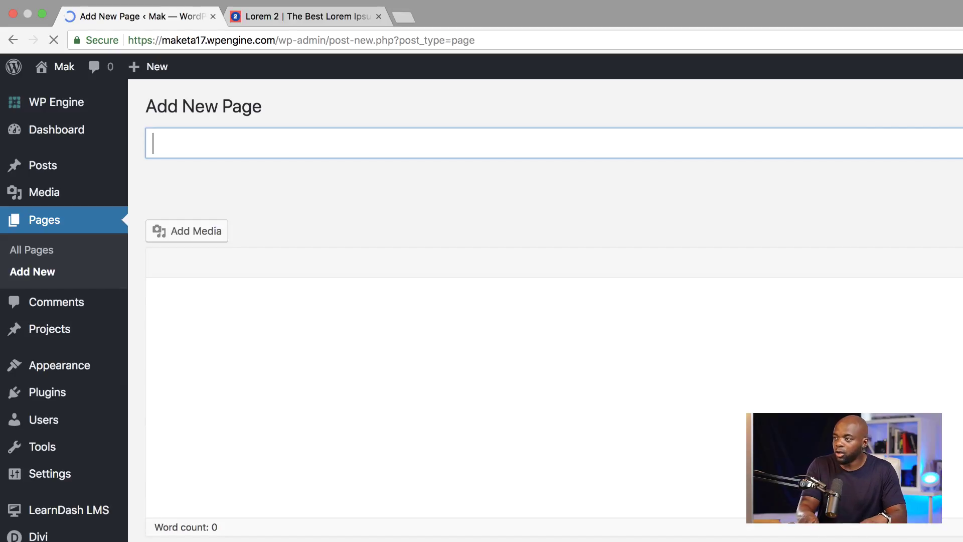
pyautogui.write('portfolio')
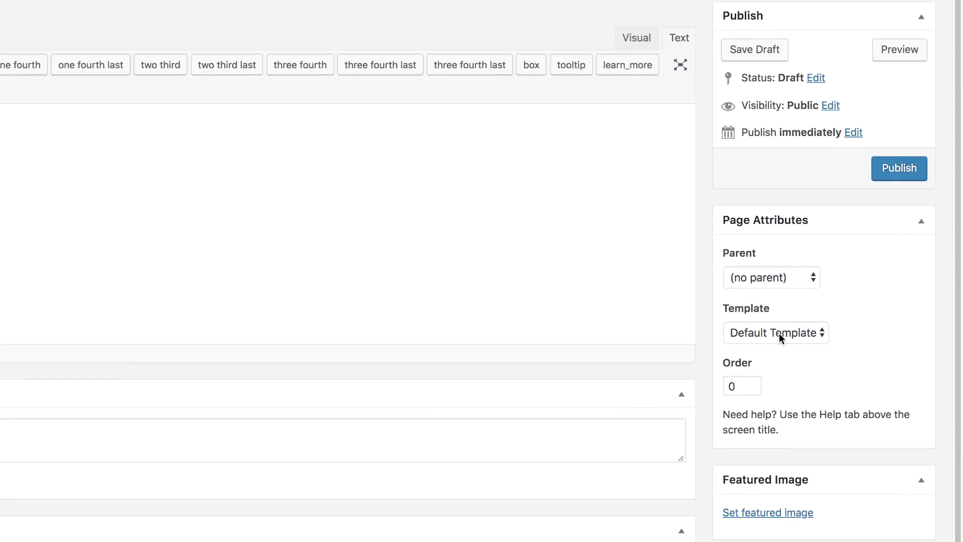
pyautogui.click(779, 333)
pyautogui.click(776, 353)
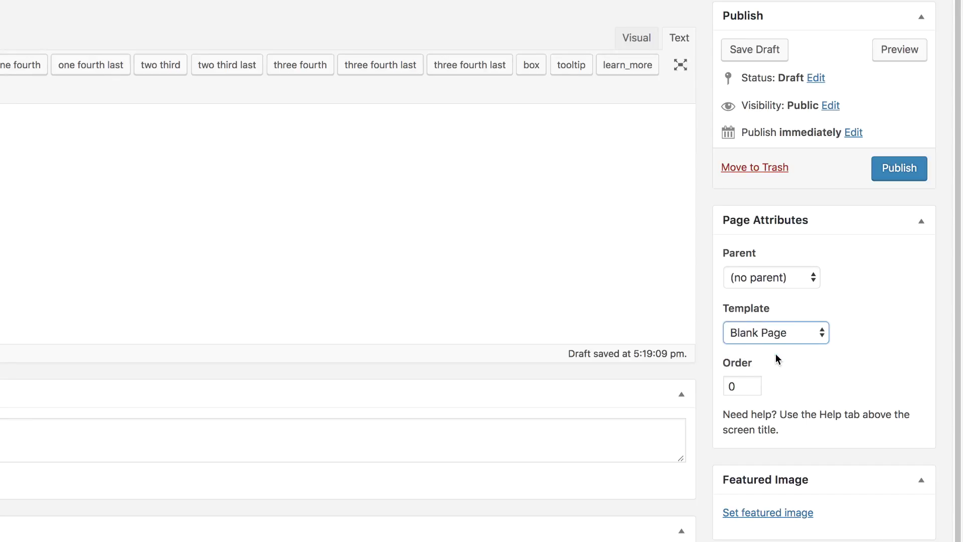
pyautogui.click(906, 172)
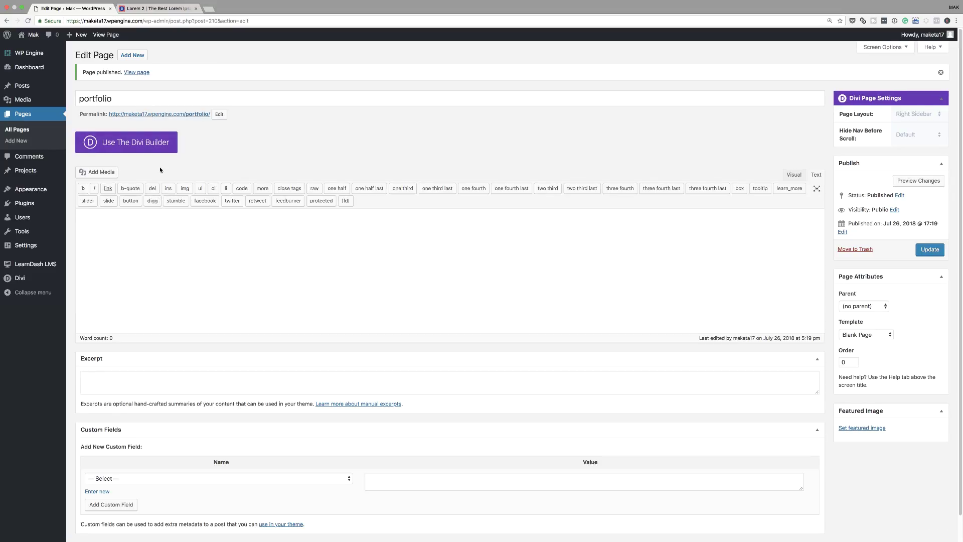
# Enable the Divi Builder for the portfolio page and start building from scratch in the Visual Builder.
pyautogui.click(134, 145)
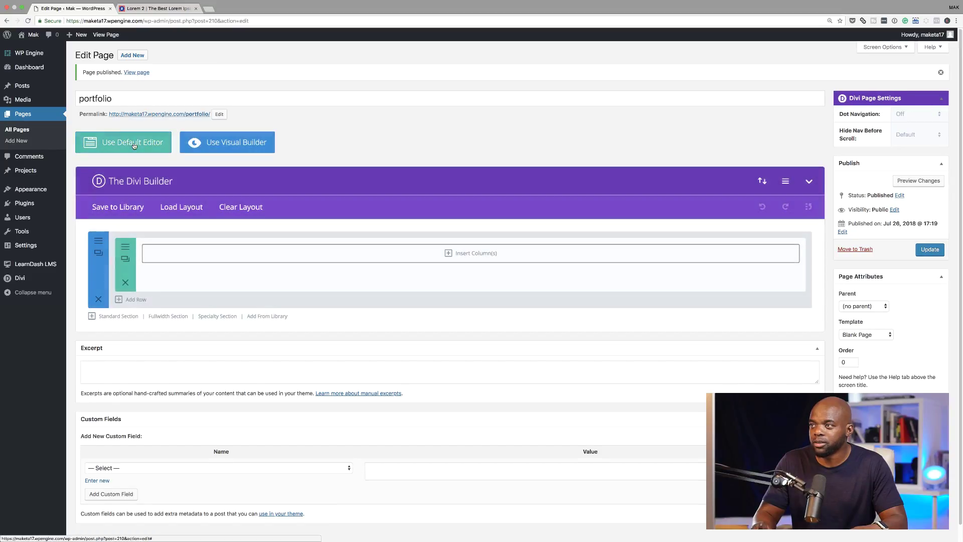
pyautogui.click(235, 145)
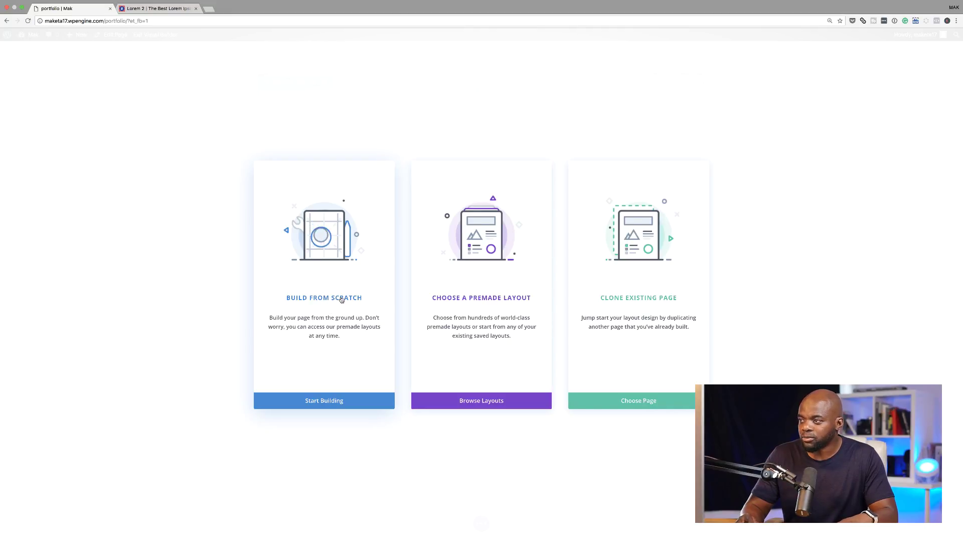
pyautogui.click(342, 300)
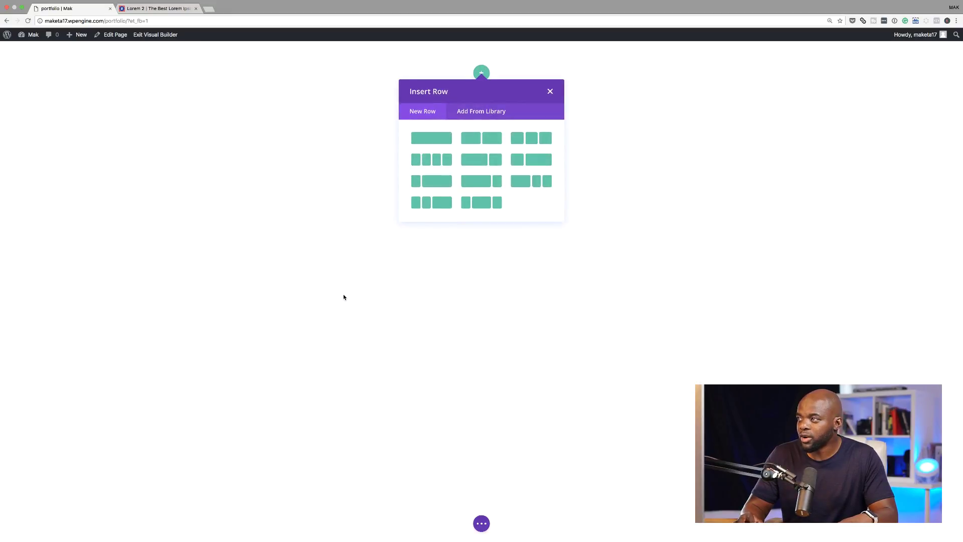
# Insert a single-column row containing a Text module and save the module with its default content.
pyautogui.click(437, 141)
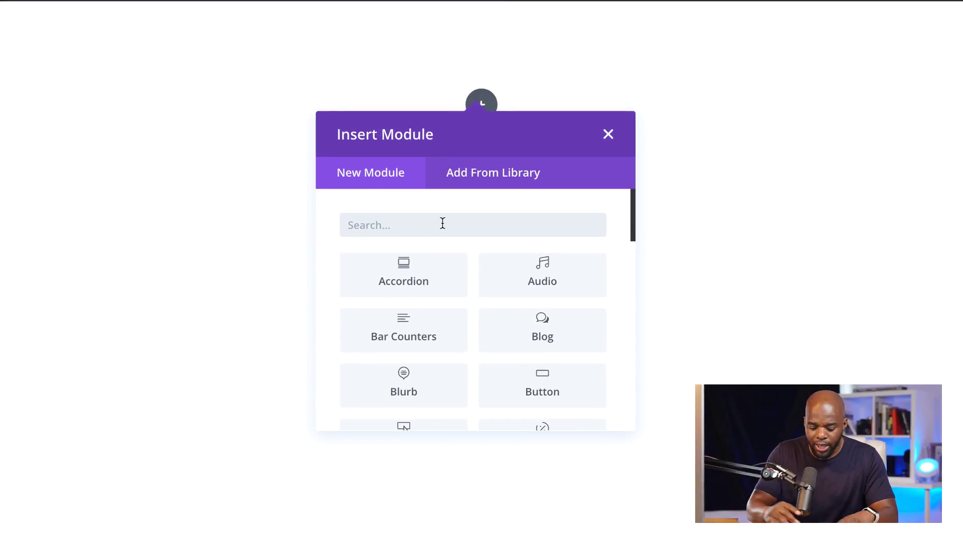
pyautogui.write('text')
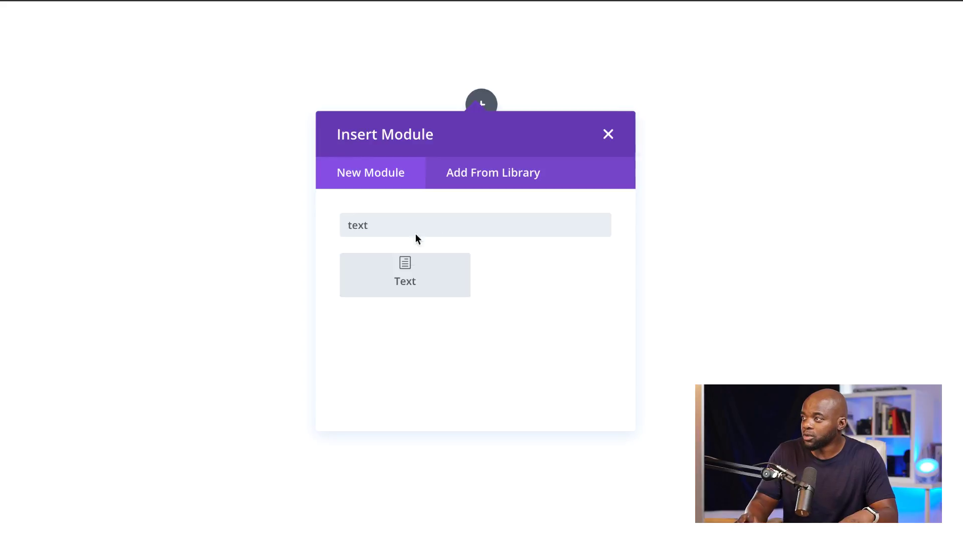
pyautogui.click(412, 270)
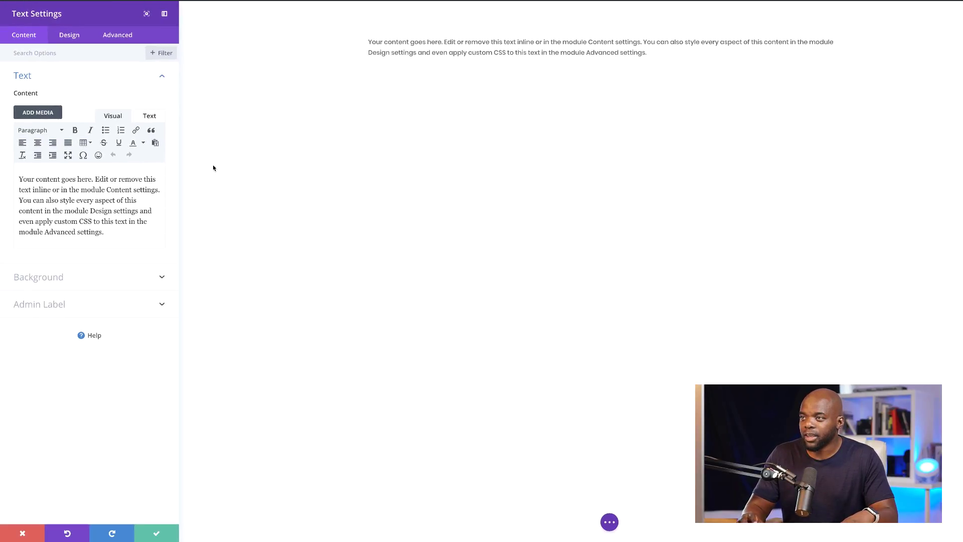
pyautogui.click(158, 535)
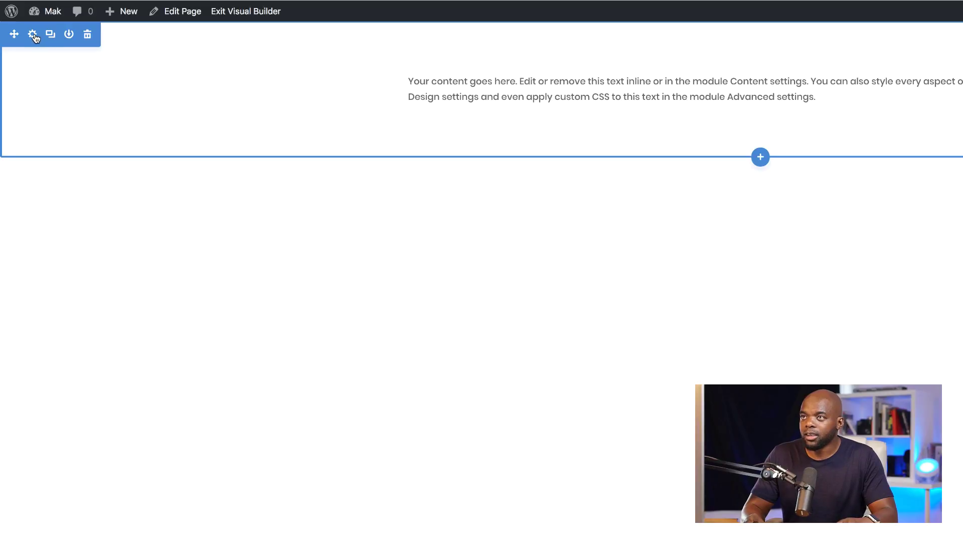
# Add the custom CSS "height: 750px;" to the section's main element.
pyautogui.click(33, 35)
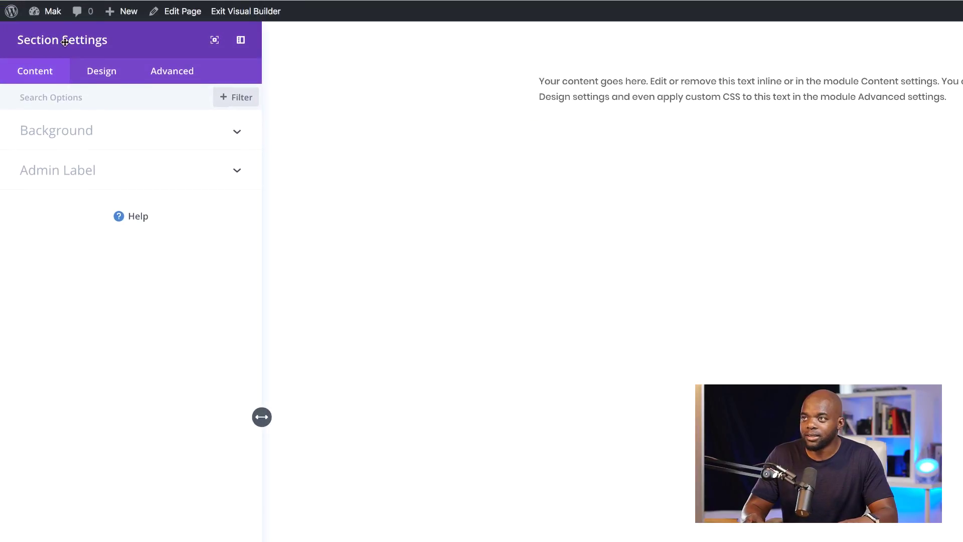
pyautogui.click(174, 74)
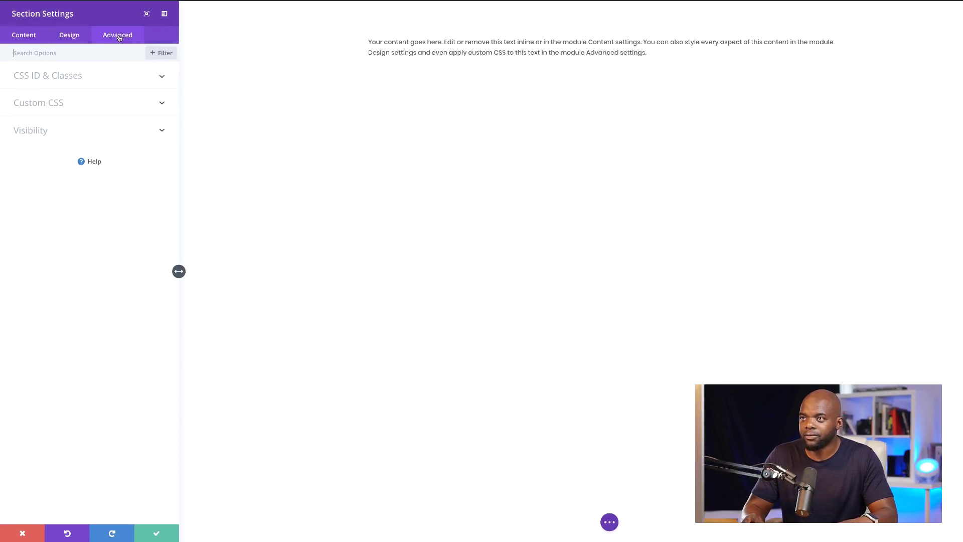
pyautogui.click(63, 107)
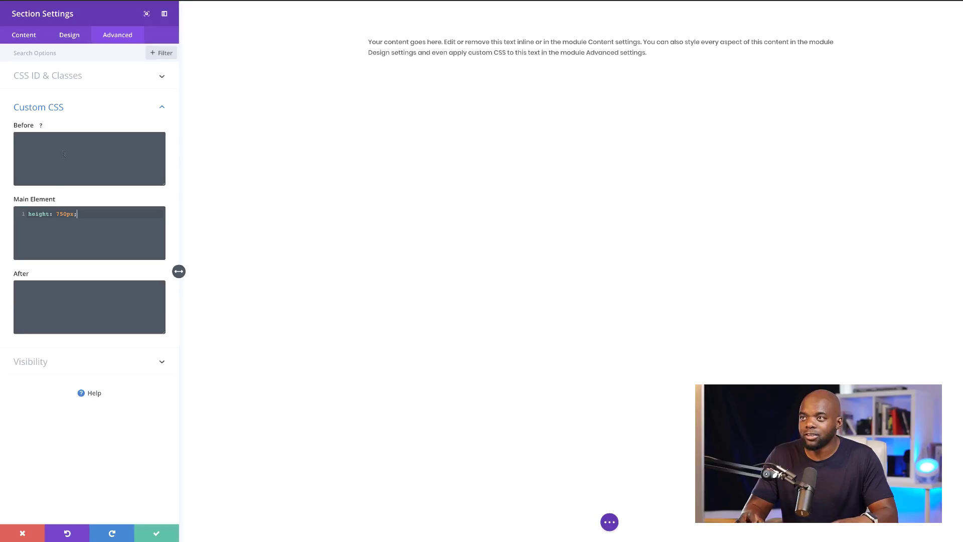
# Set the stormy sunset cloud photo from the media library as the section's background image.
pyautogui.click(24, 36)
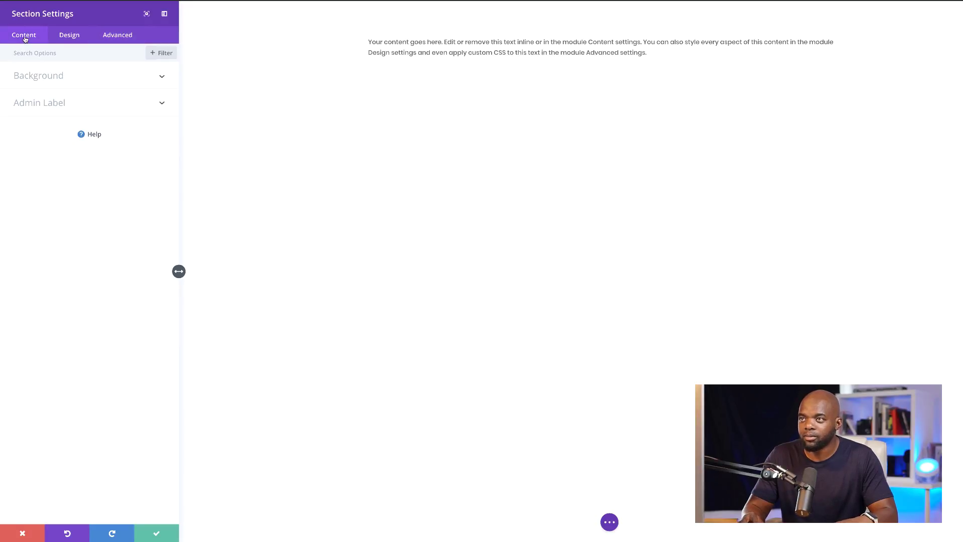
pyautogui.click(40, 81)
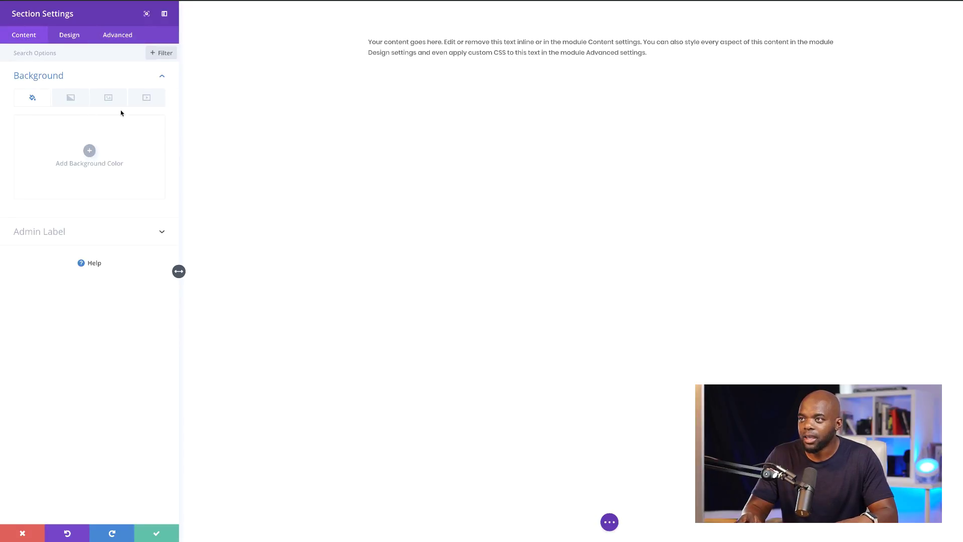
pyautogui.click(109, 98)
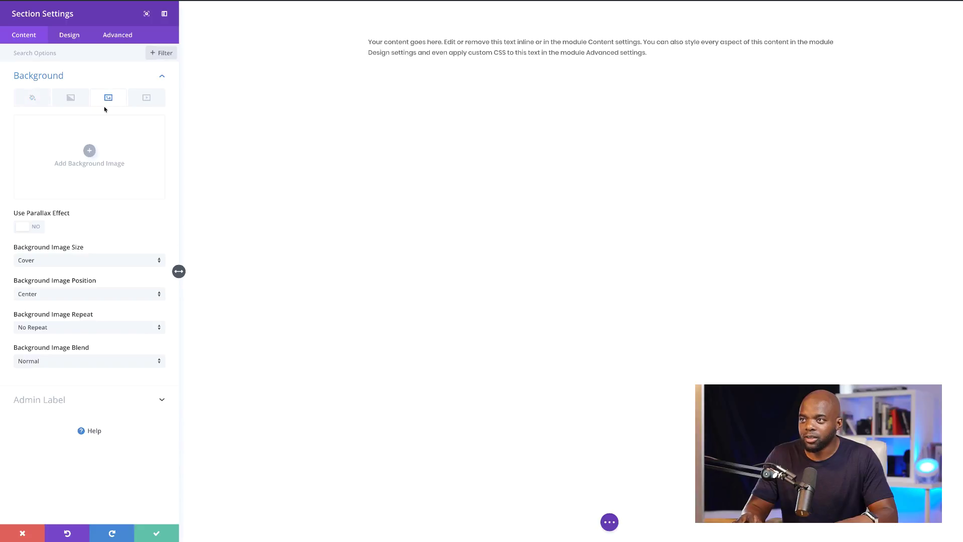
pyautogui.click(89, 152)
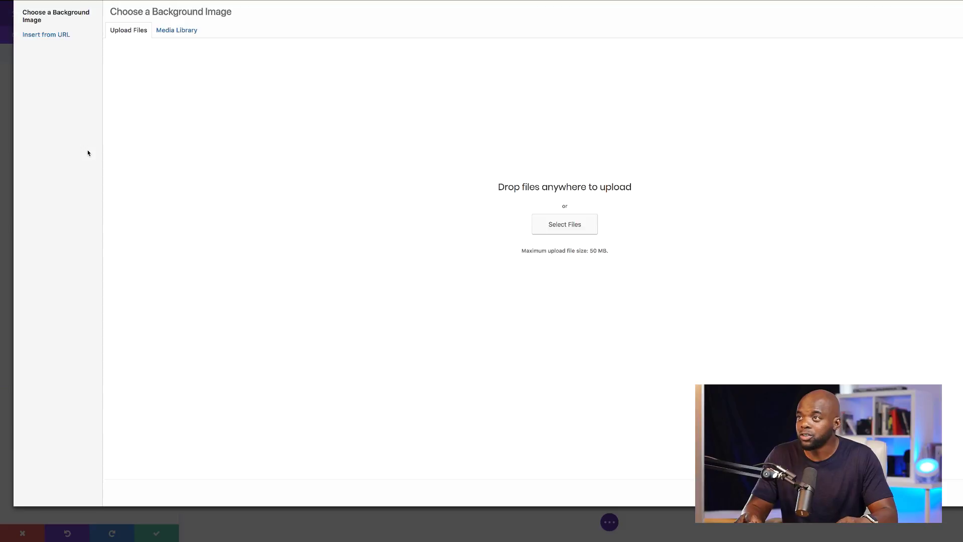
pyautogui.click(177, 31)
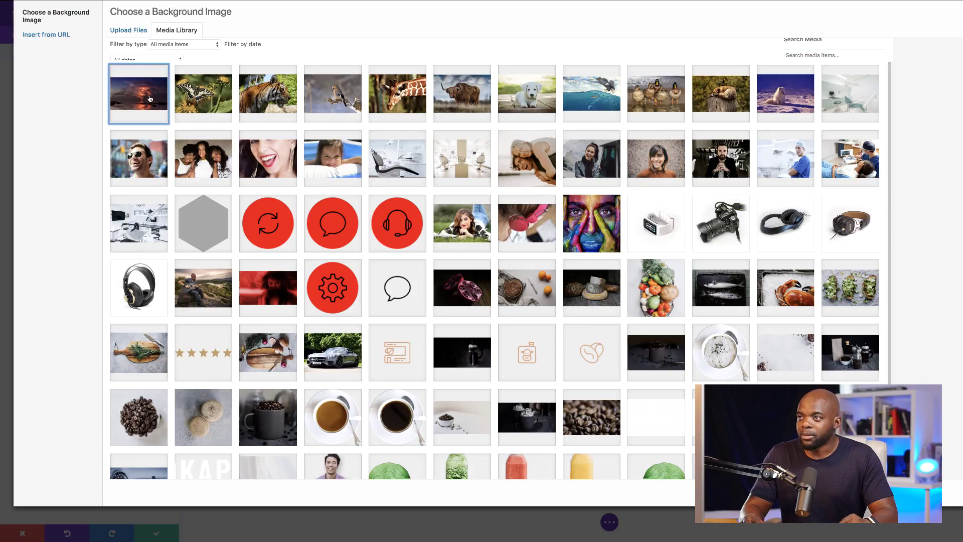
pyautogui.click(149, 99)
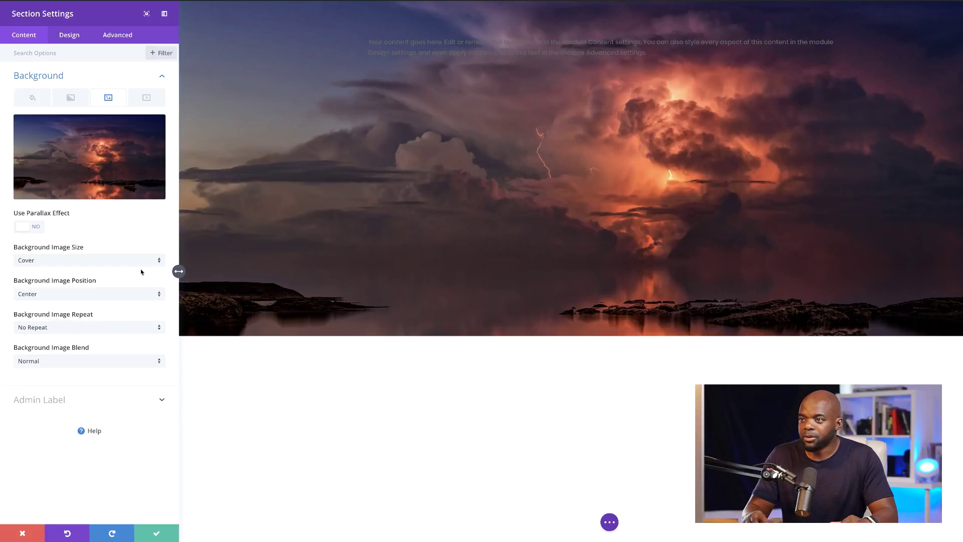
# Add a linear background gradient to the section, running from black to white (#ffffff).
pyautogui.click(75, 102)
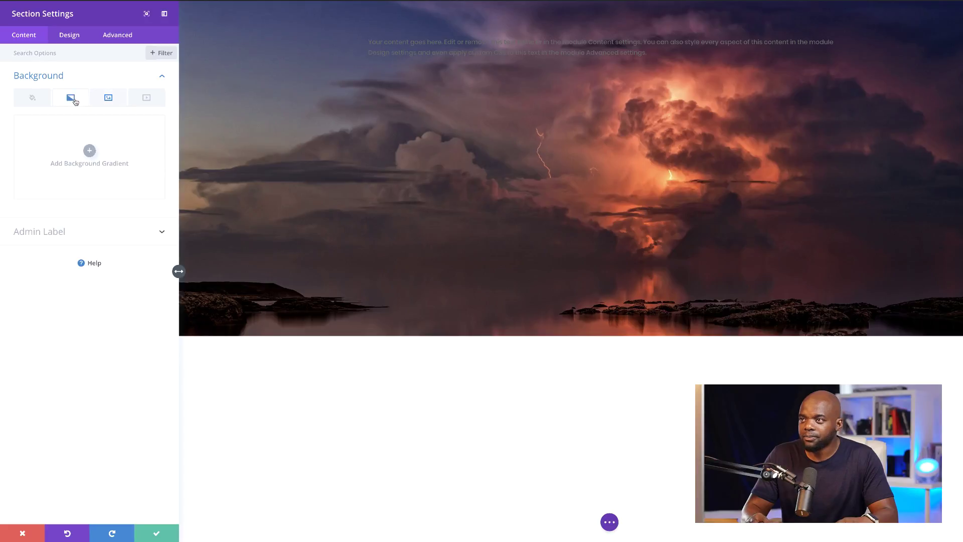
pyautogui.click(89, 149)
pyautogui.click(21, 215)
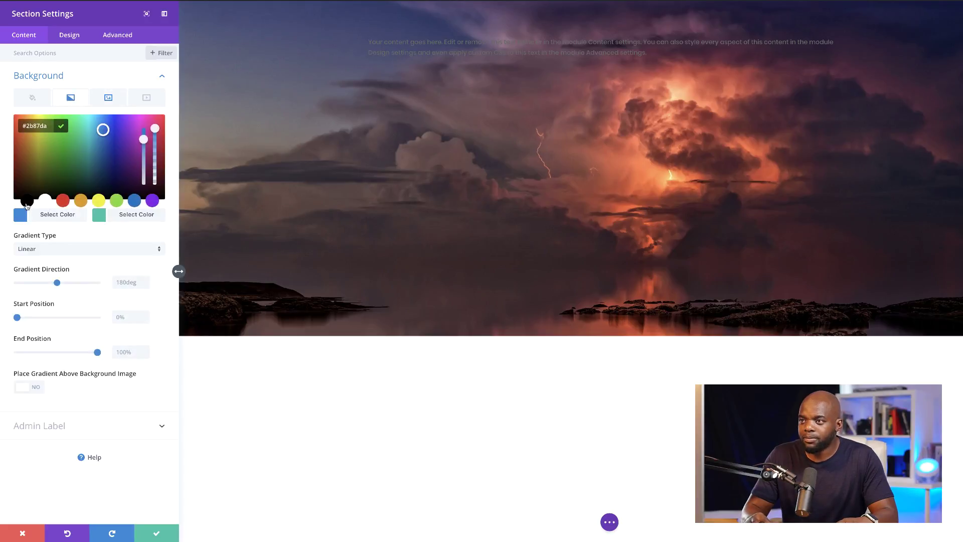
pyautogui.click(27, 201)
pyautogui.click(100, 219)
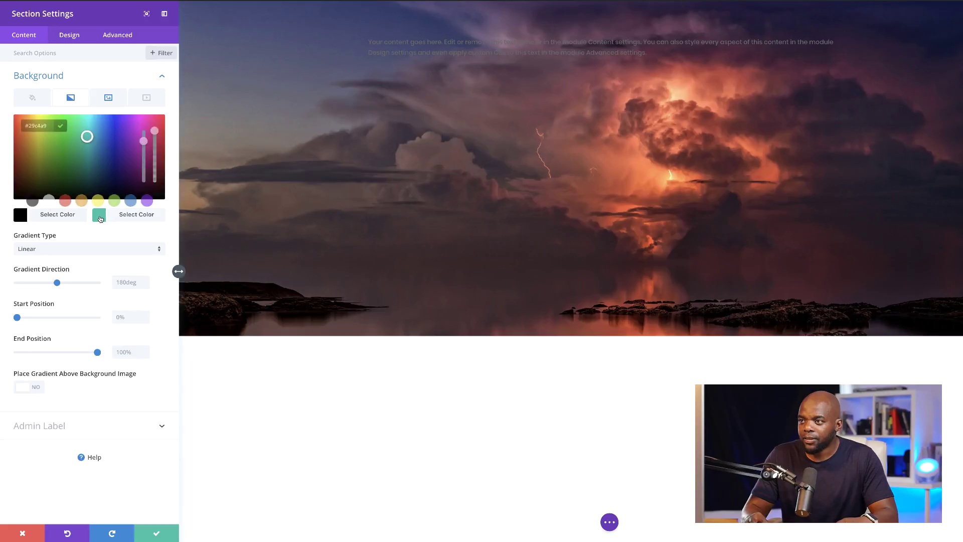
pyautogui.click(45, 201)
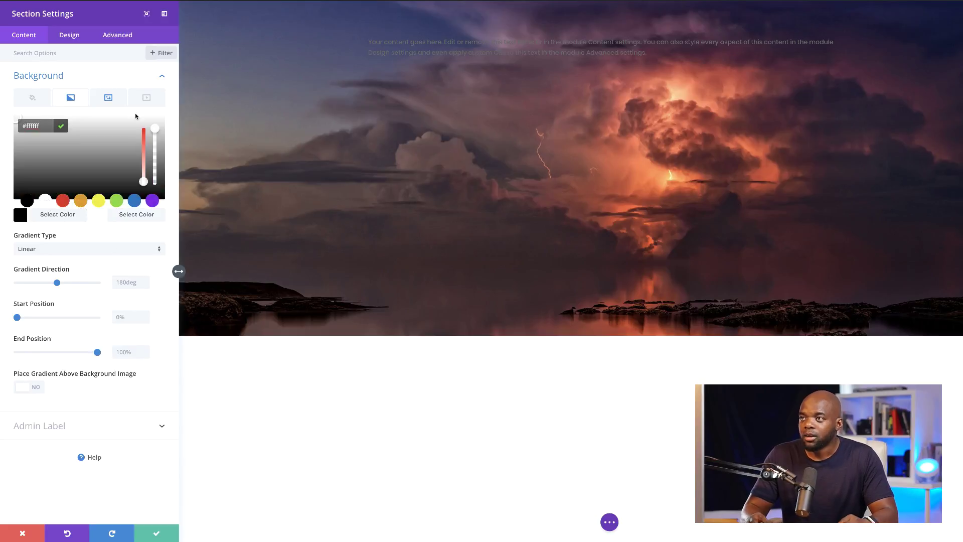
# Set the section's background image blend to Multiply.
pyautogui.click(107, 98)
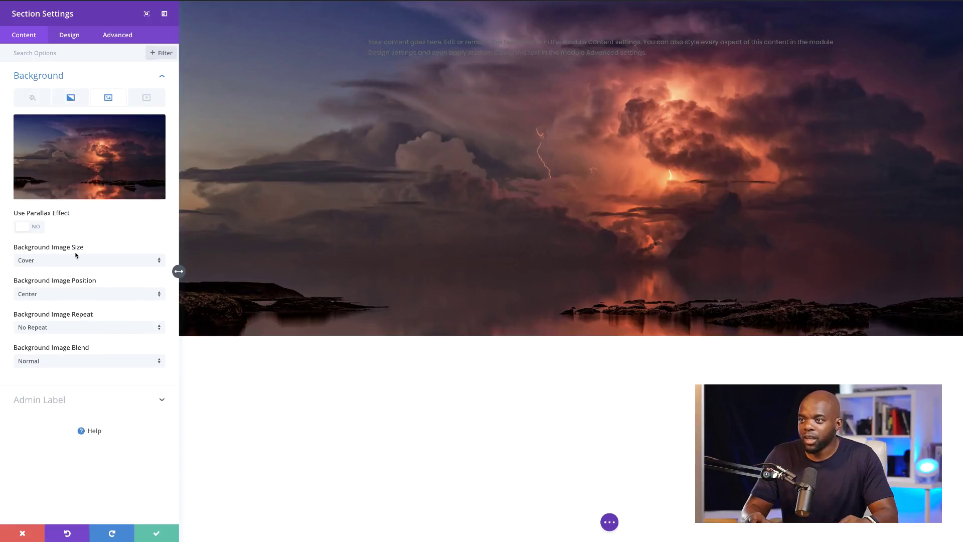
pyautogui.click(79, 362)
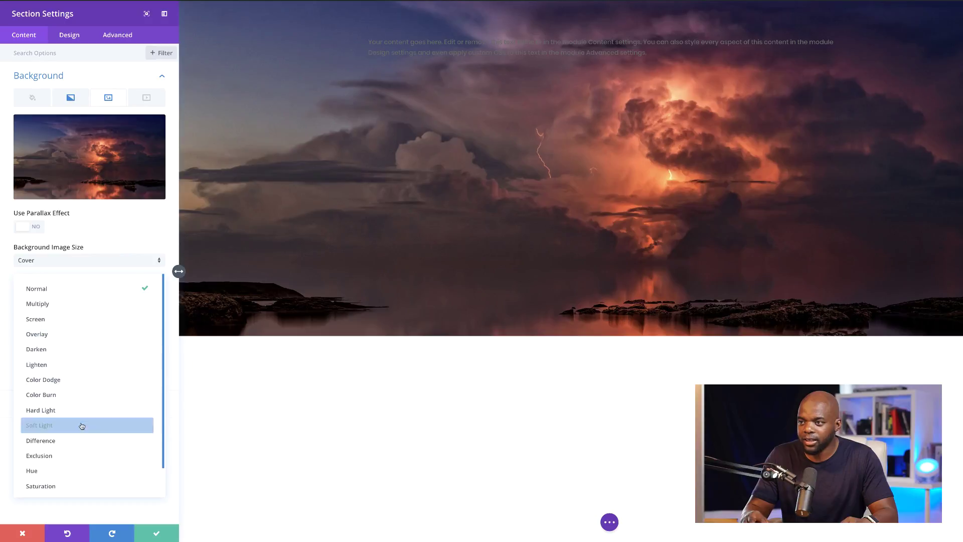
pyautogui.click(83, 304)
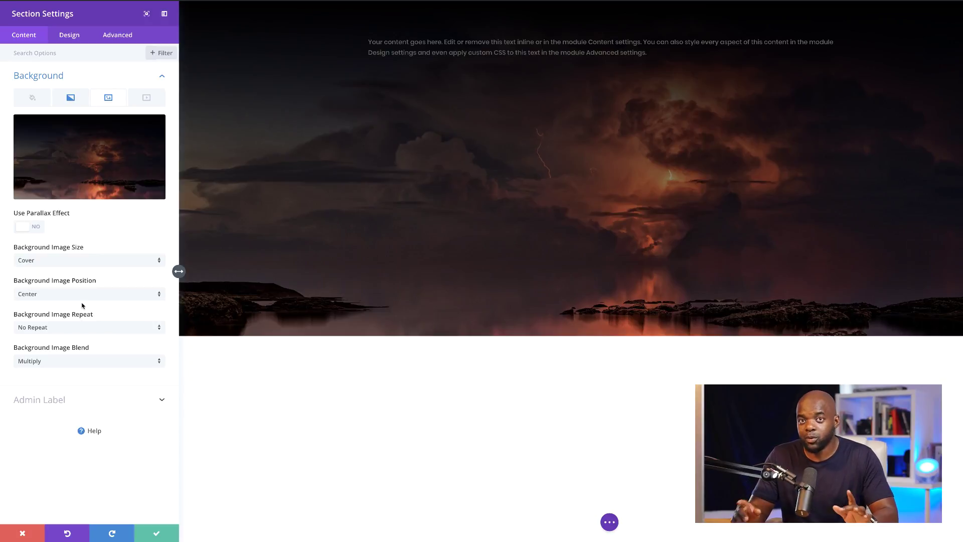
# Set the header section's background gradient direction to 360deg with the end position at 70%, and save the section settings.
pyautogui.moveTo(113, 138)
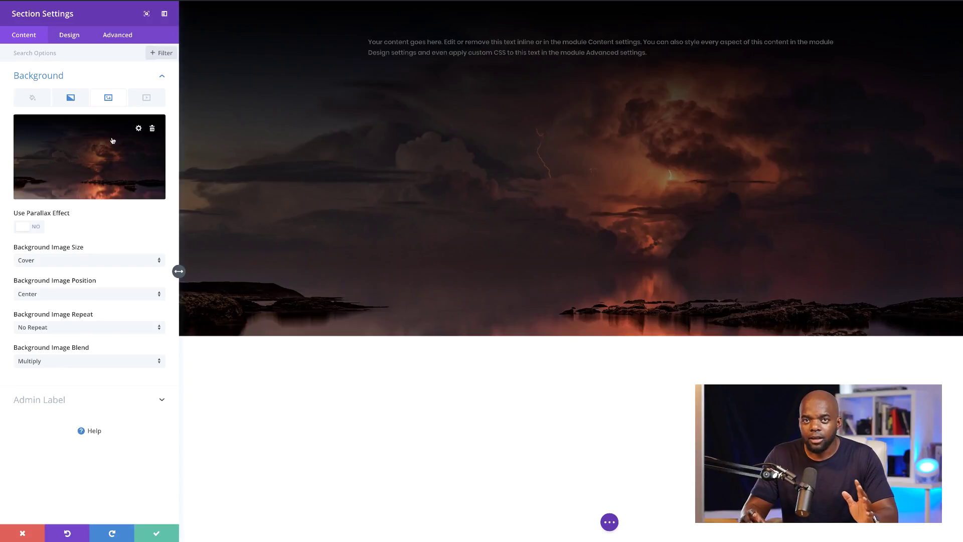
pyautogui.click(71, 98)
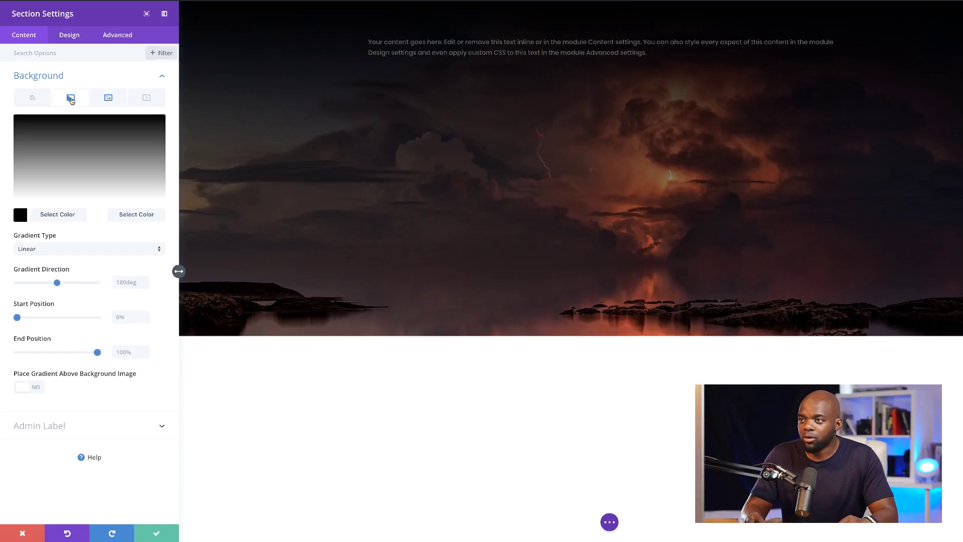
pyautogui.moveTo(57, 283); pyautogui.dragTo(114, 292)
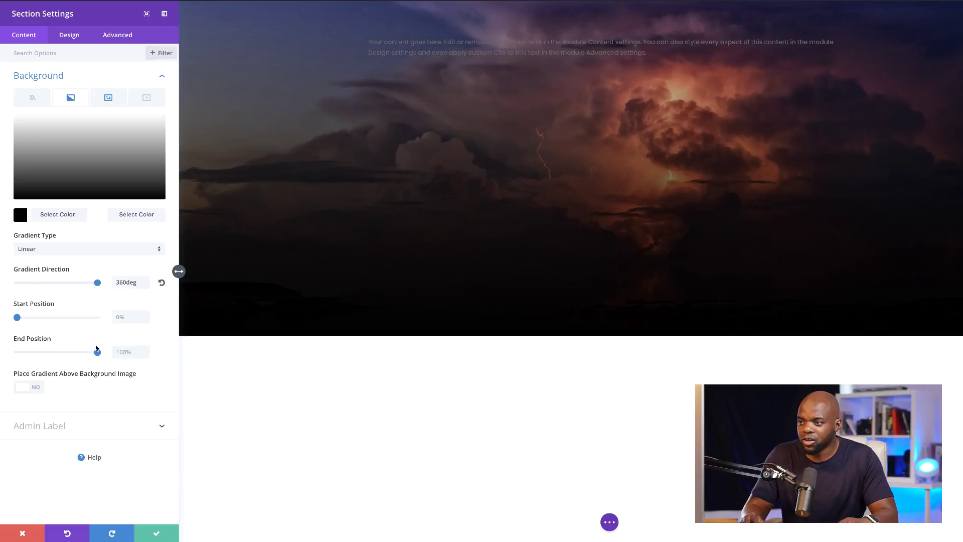
pyautogui.moveTo(97, 353); pyautogui.dragTo(75, 356)
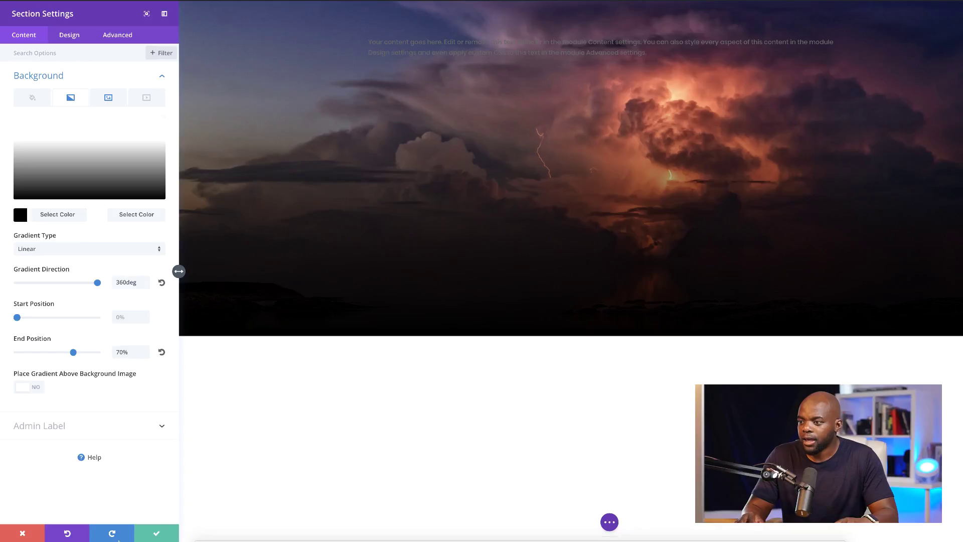
pyautogui.click(167, 528)
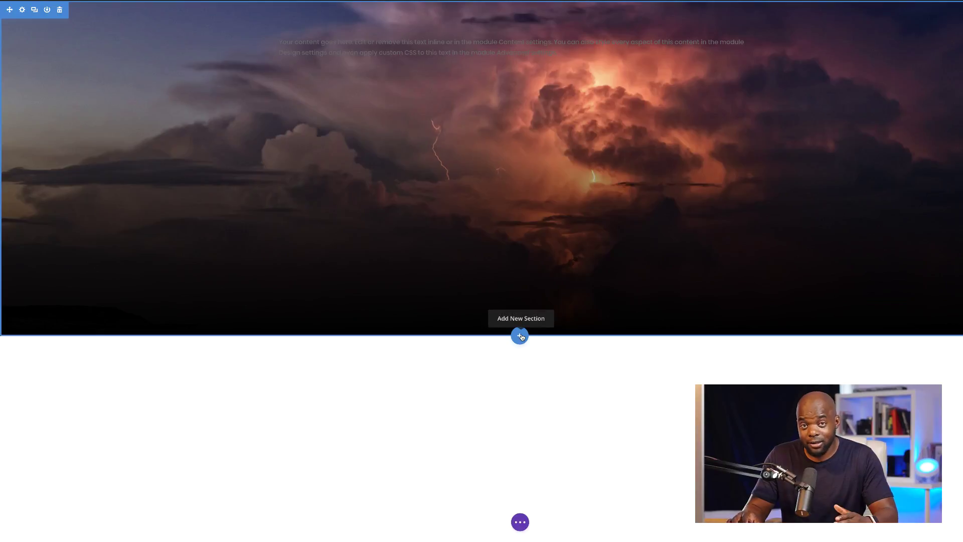
# Insert a regular section below the header with a single-column row containing a Gallery module.
pyautogui.click(521, 337)
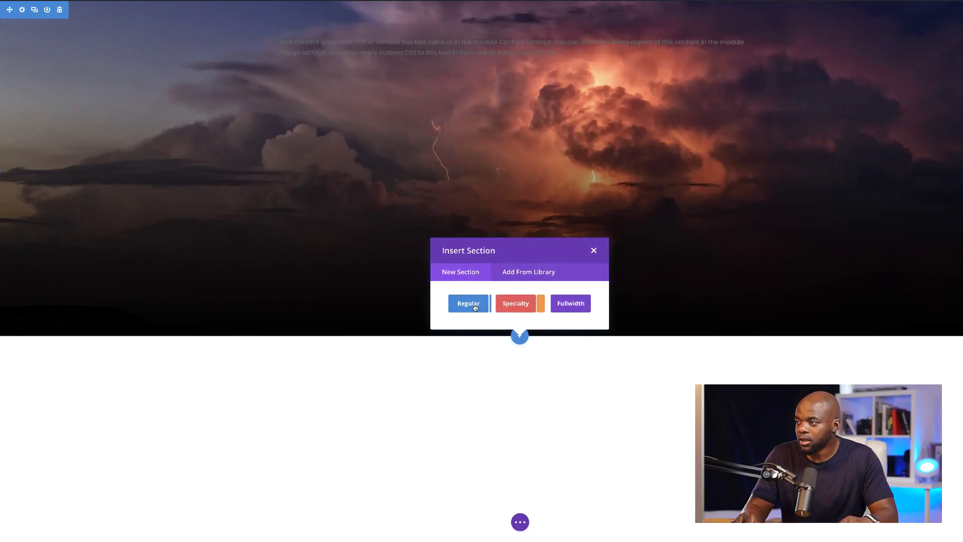
pyautogui.click(471, 303)
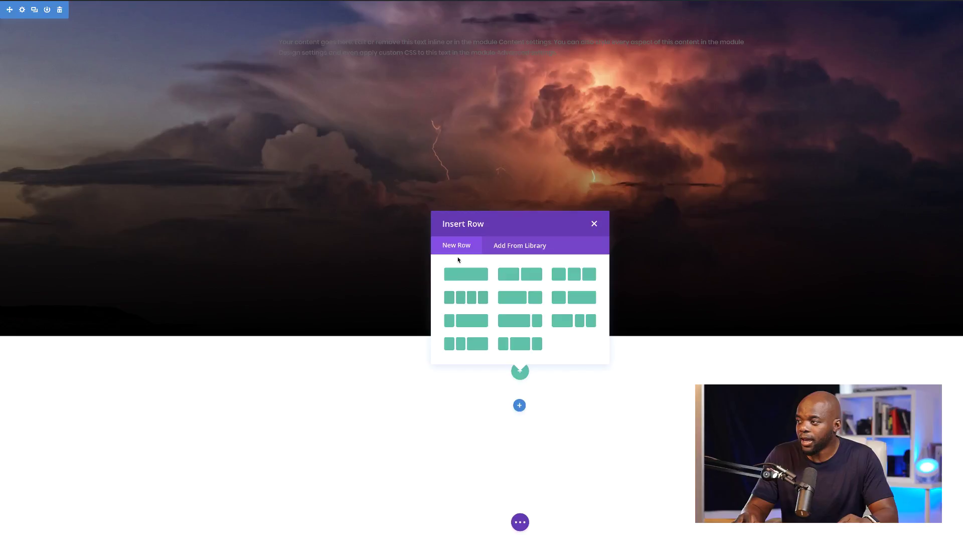
pyautogui.click(456, 274)
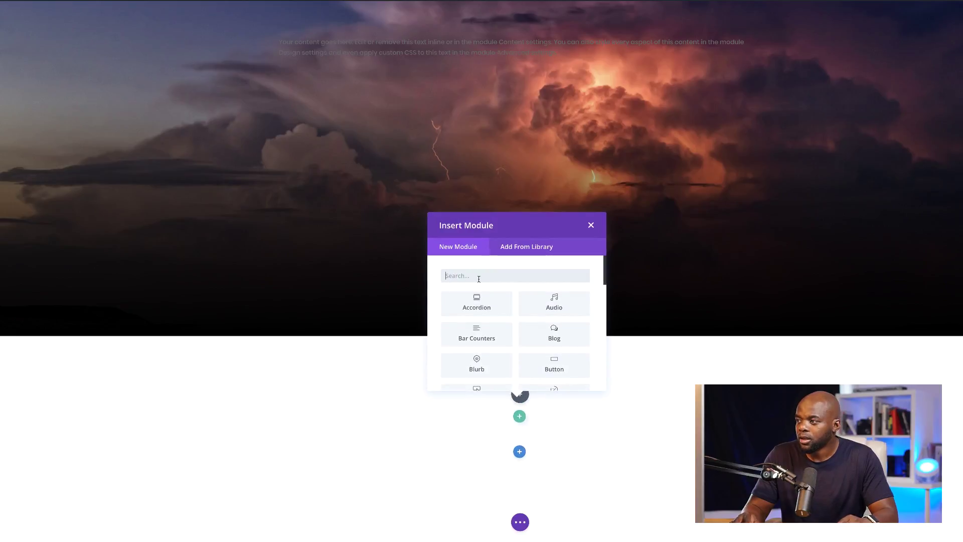
pyautogui.write('gale')
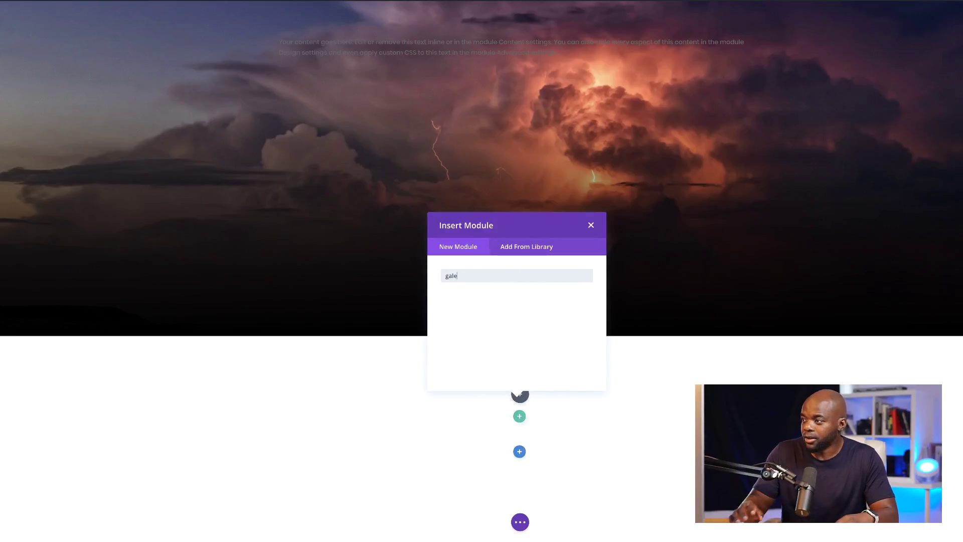
pyautogui.press('BackSpace')
pyautogui.click(477, 303)
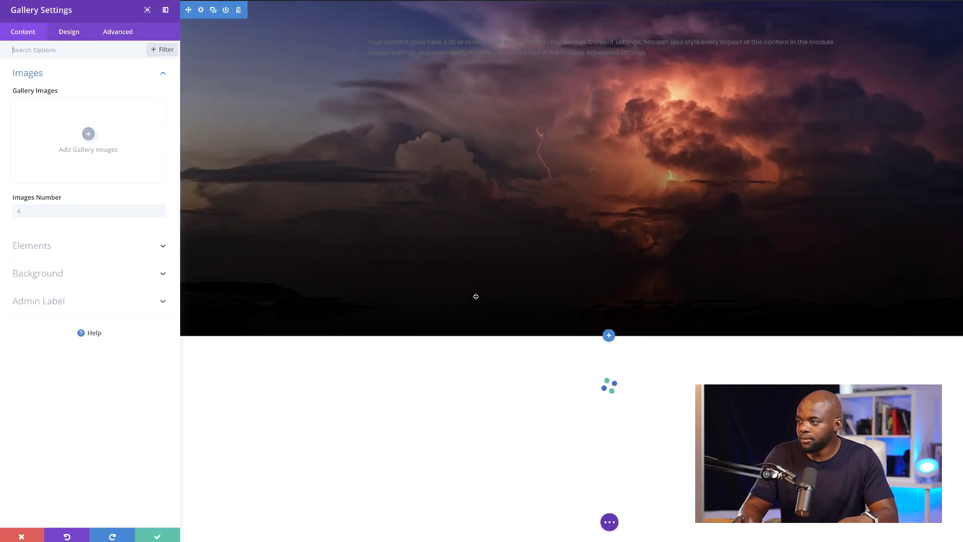
# Add the butterfly, tiger, jay, giraffe, bull, puppy, ducks and fox photos from the media library to the gallery.
pyautogui.click(89, 136)
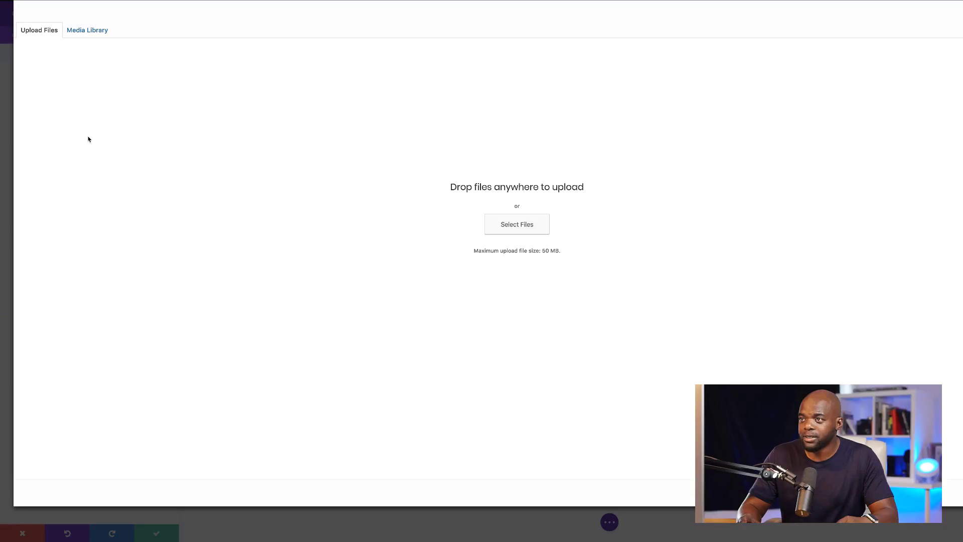
pyautogui.click(535, 226)
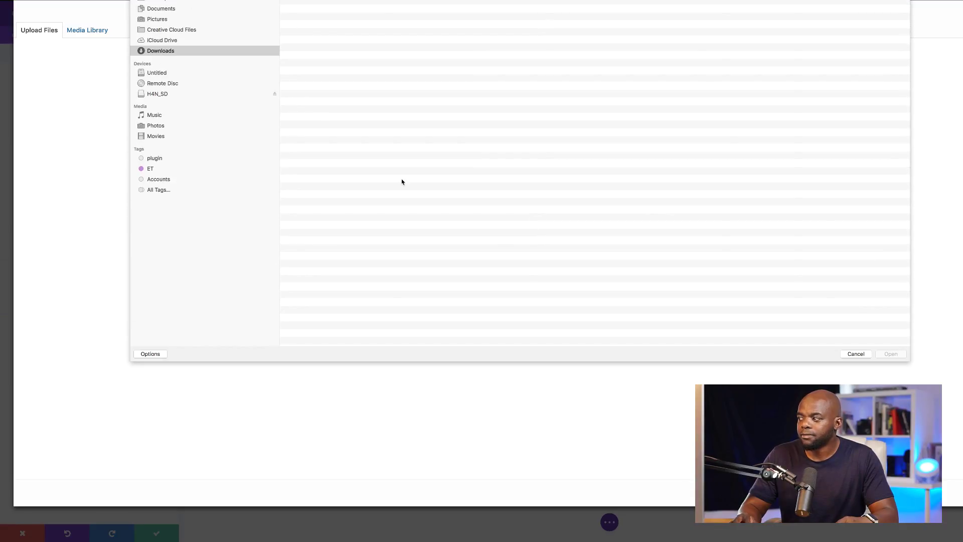
pyautogui.click(855, 354)
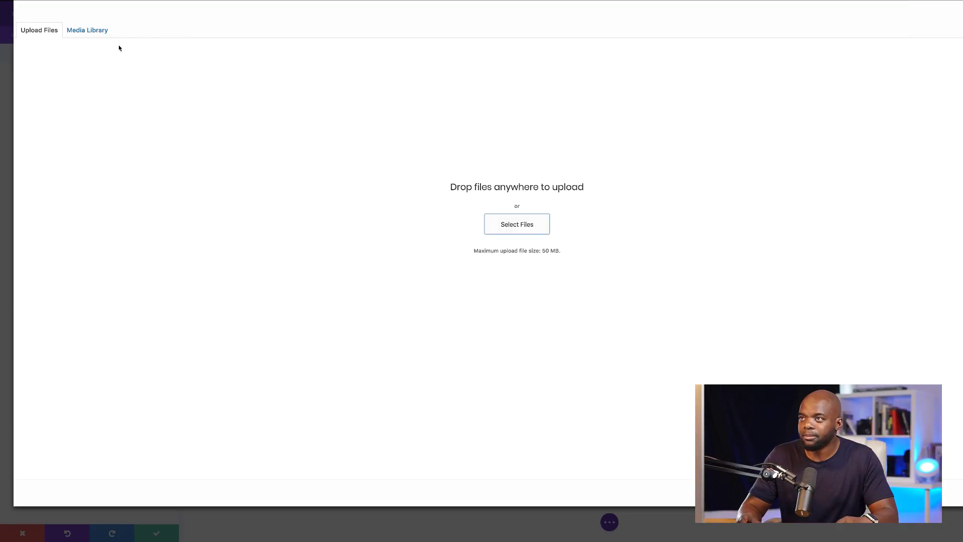
pyautogui.click(102, 32)
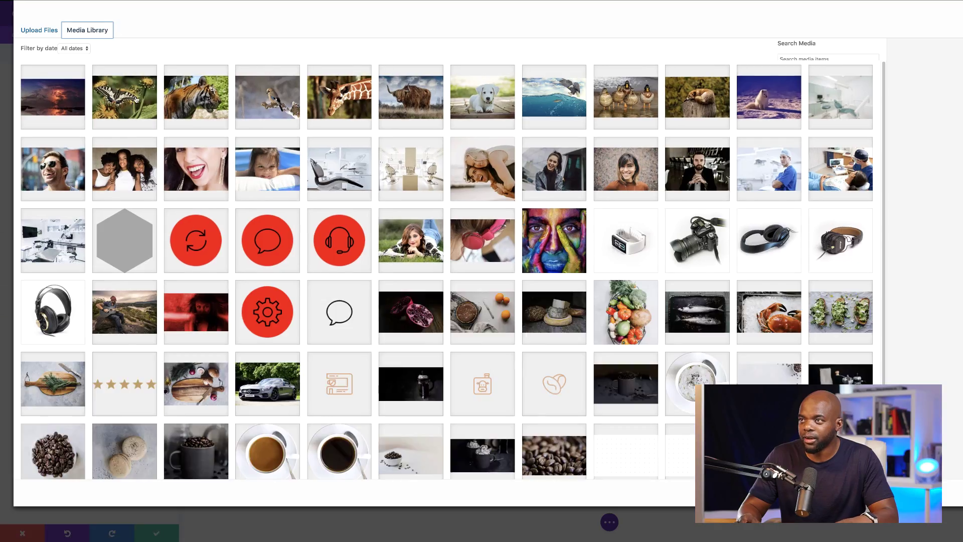
pyautogui.click(155, 96)
pyautogui.click(197, 99)
pyautogui.click(268, 101)
pyautogui.click(339, 102)
pyautogui.click(409, 105)
pyautogui.click(474, 106)
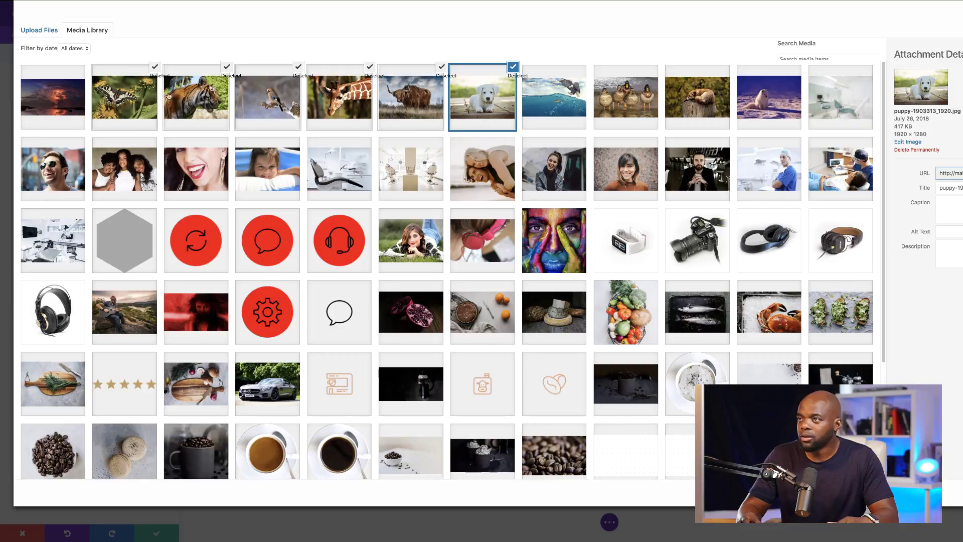
pyautogui.click(626, 100)
pyautogui.click(696, 105)
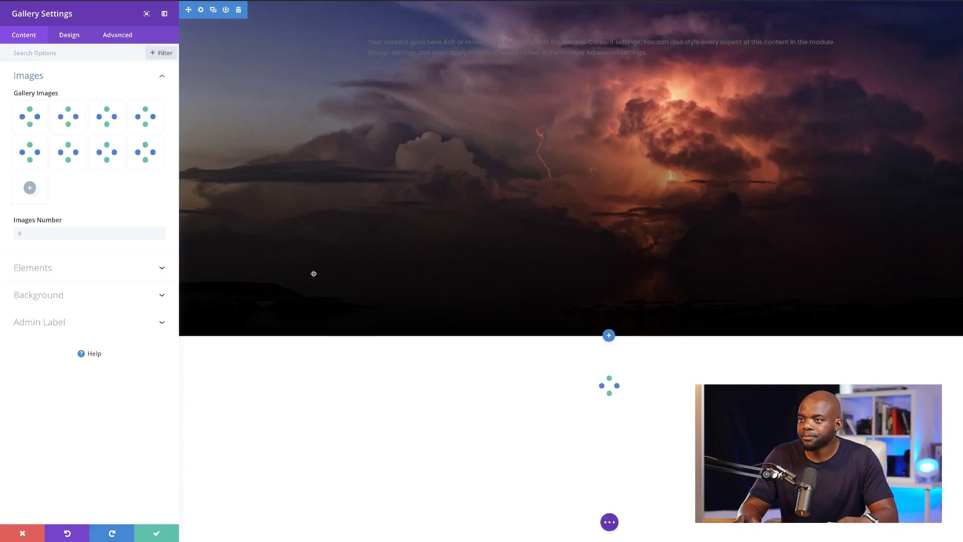
# Set the gallery's number of displayed images to 8.
pyautogui.click(29, 233)
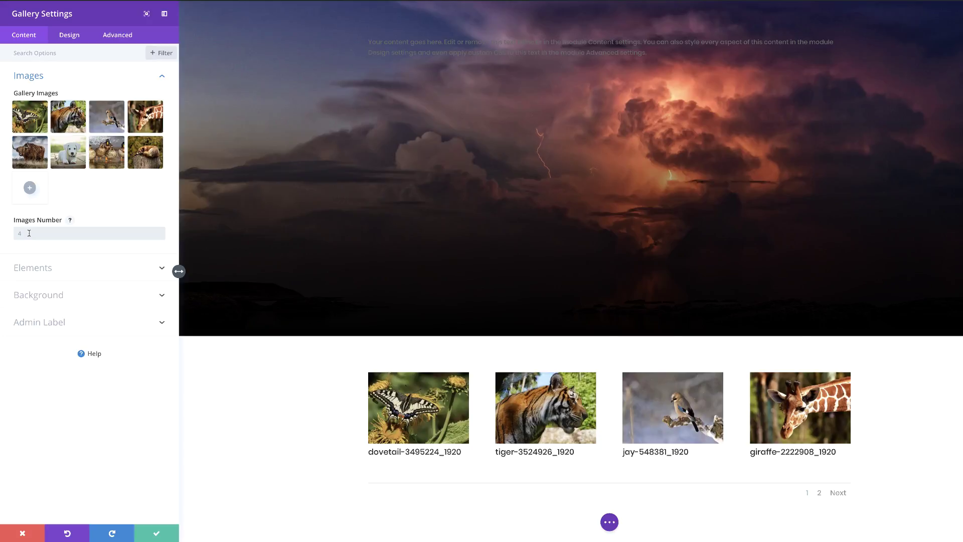
pyautogui.write('8')
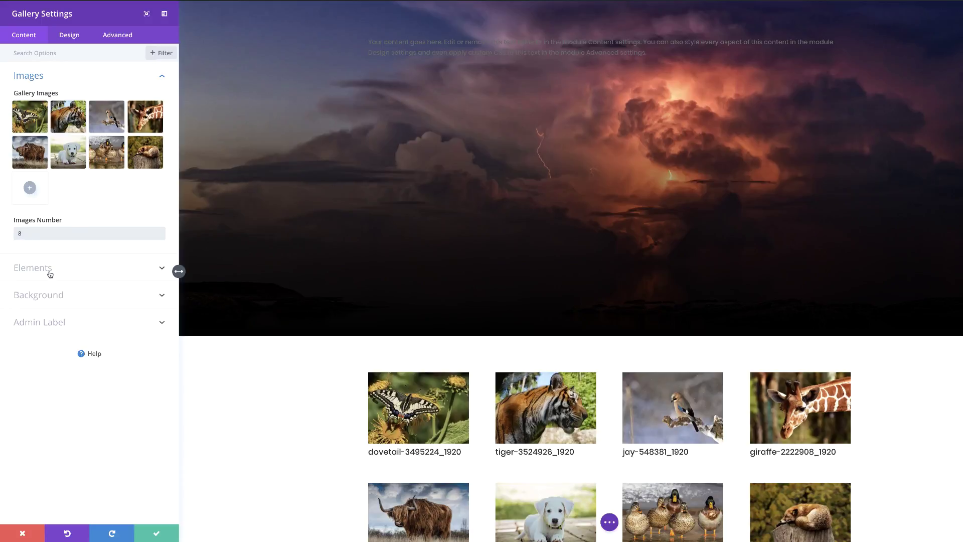
pyautogui.scroll(-2, 434, 378)
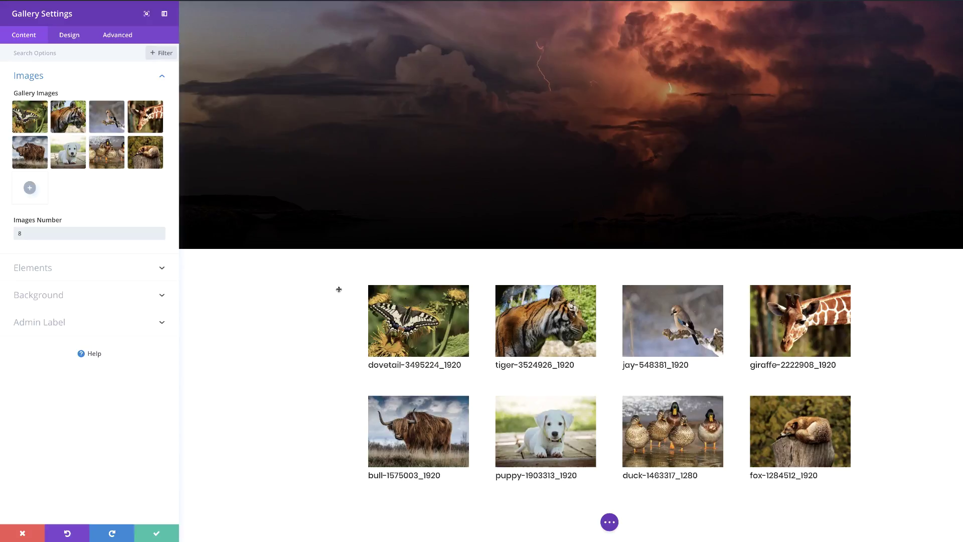
# Turn off the gallery's title and caption and its pagination, and save the module settings.
pyautogui.click(51, 271)
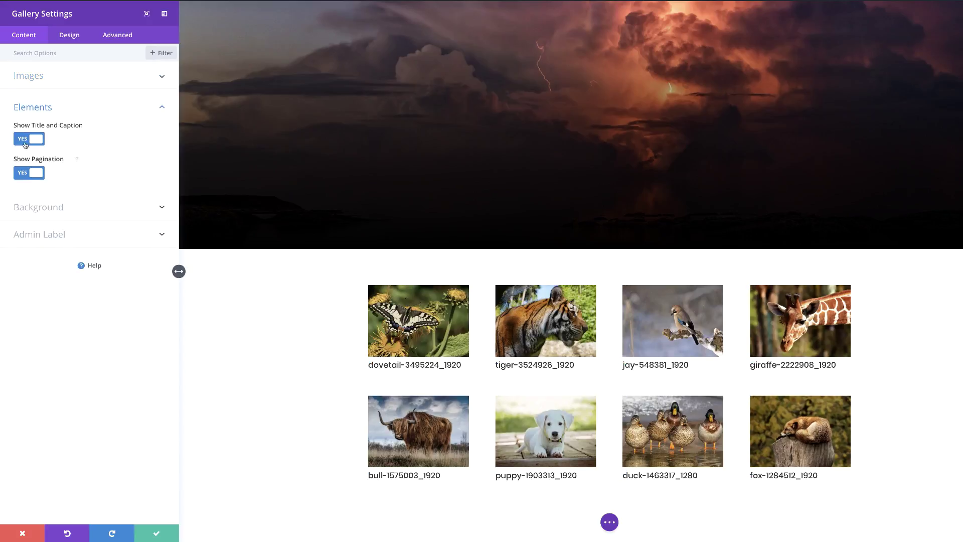
pyautogui.click(22, 140)
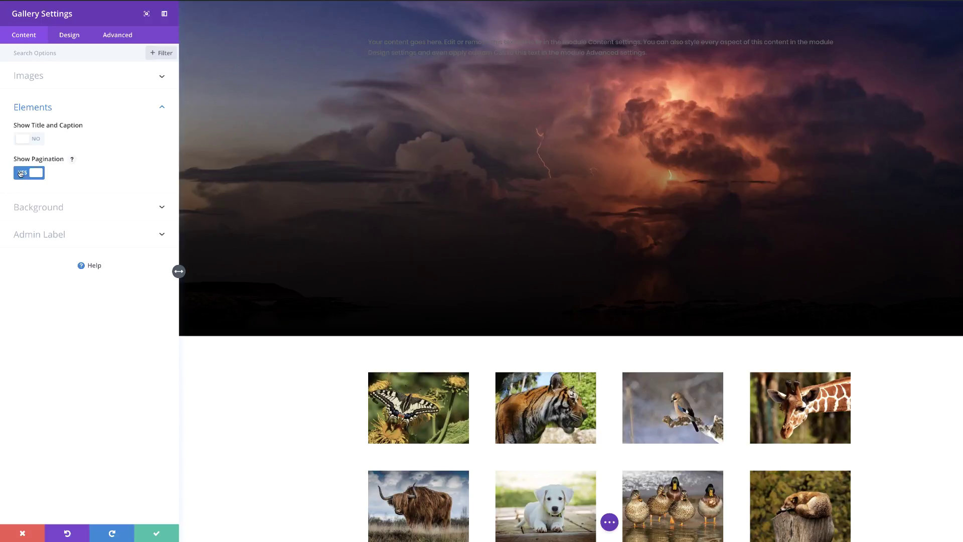
pyautogui.click(20, 174)
pyautogui.click(157, 535)
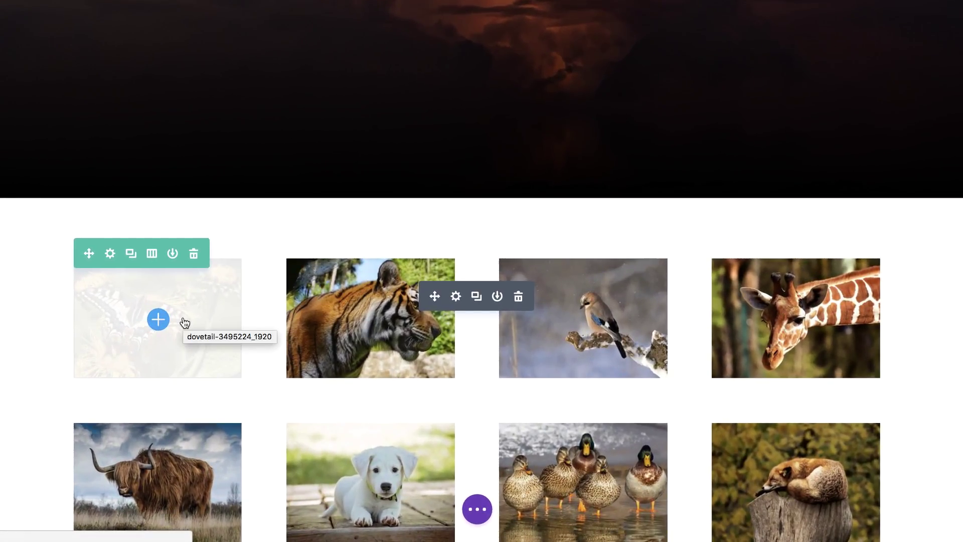
# Make the gallery row fullwidth and give it a custom gutter width of 2.
pyautogui.click(110, 254)
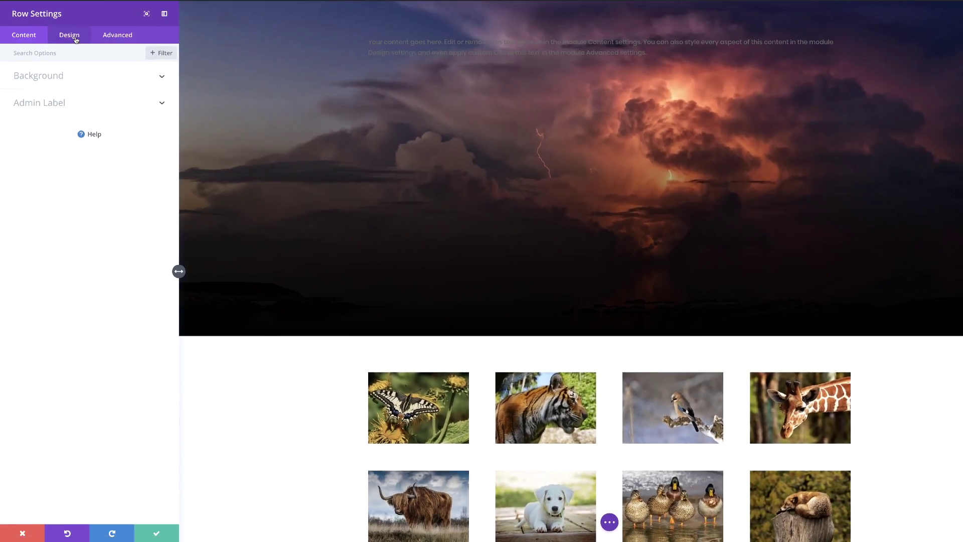
pyautogui.click(76, 40)
pyautogui.click(34, 105)
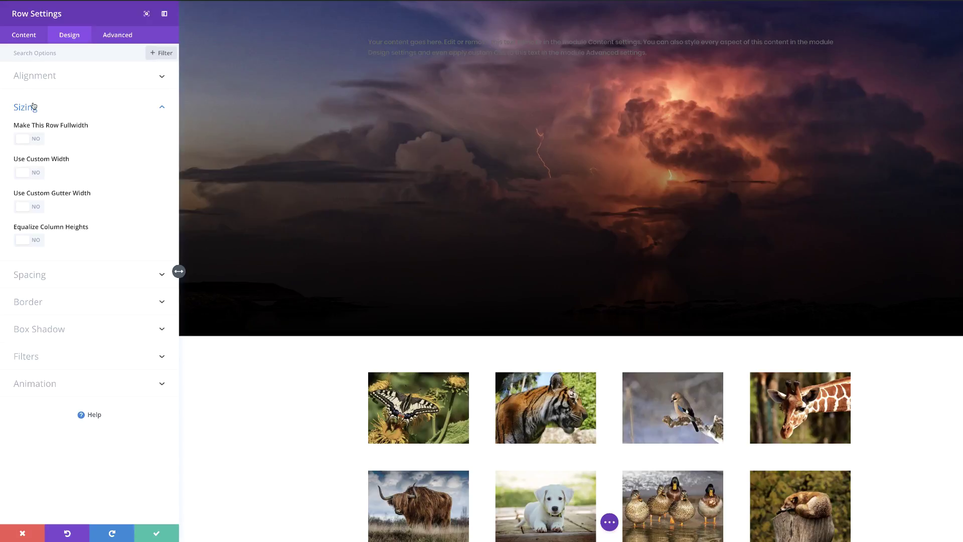
pyautogui.click(38, 143)
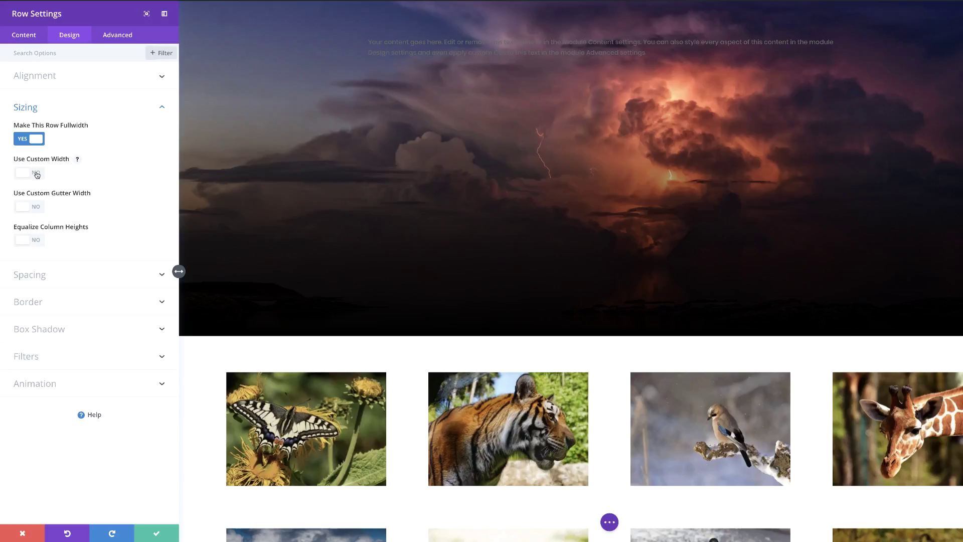
pyautogui.click(37, 209)
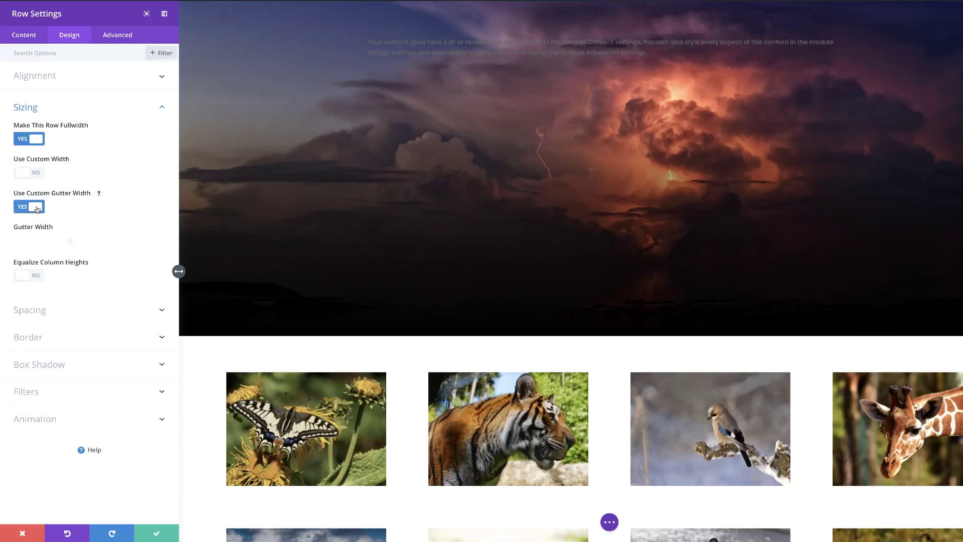
pyautogui.moveTo(70, 242); pyautogui.dragTo(44, 241)
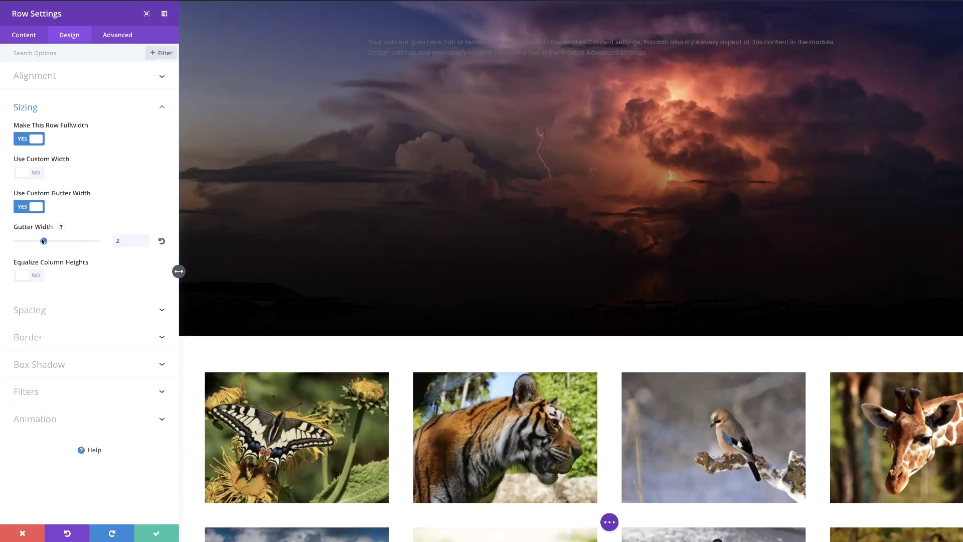
pyautogui.scroll(-3, 390, 285)
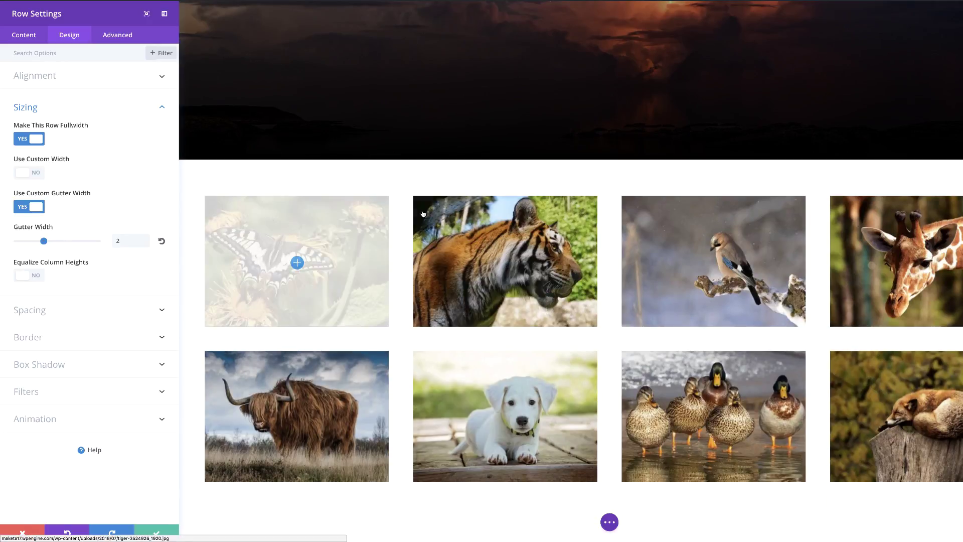
# Enable equalized column heights for the gallery row and save the row settings.
pyautogui.click(37, 278)
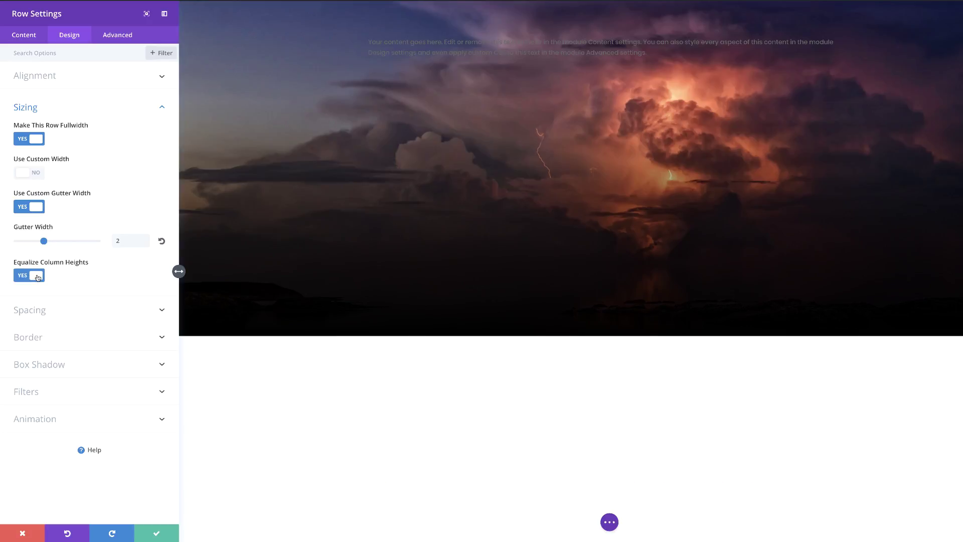
pyautogui.scroll(-4, 262, 336)
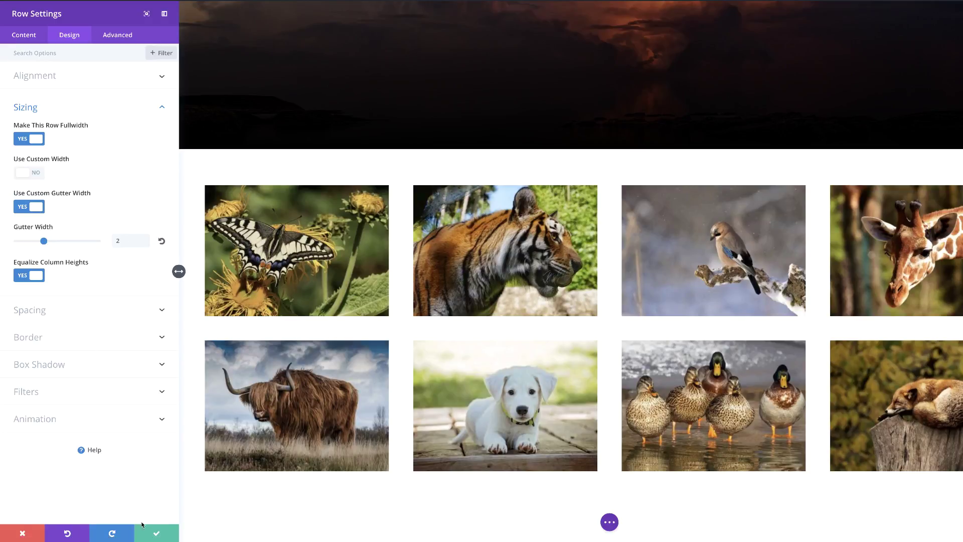
pyautogui.click(157, 534)
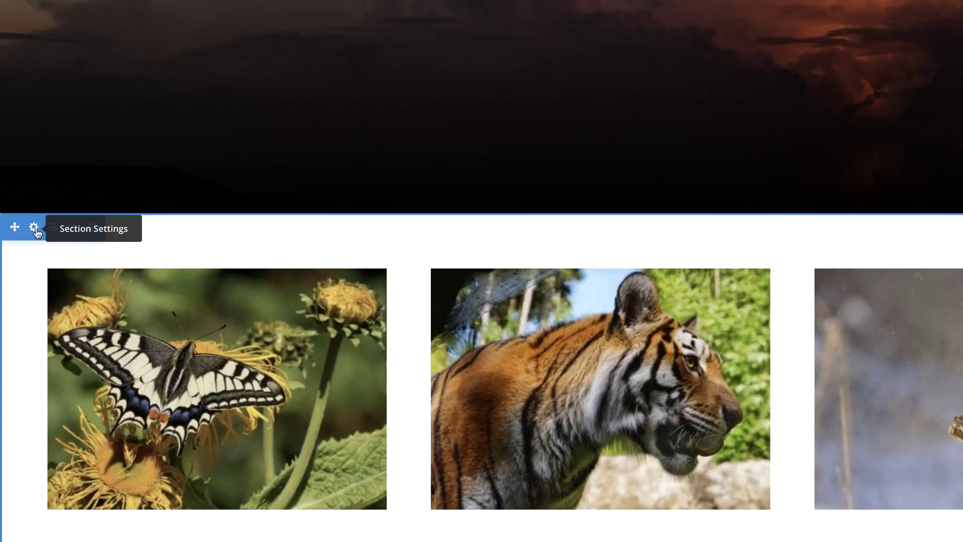
# Set the gallery section's background color to black (#000000).
pyautogui.click(35, 229)
pyautogui.click(47, 76)
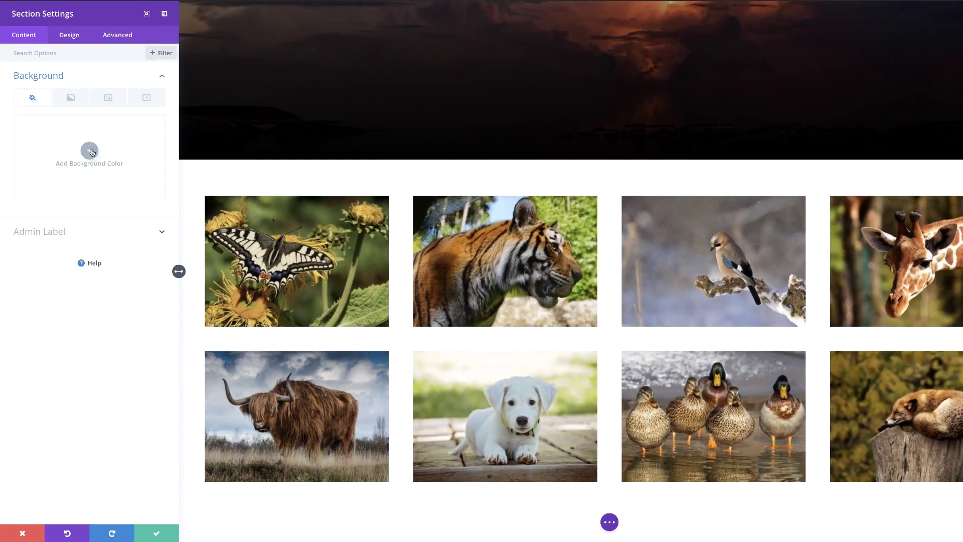
pyautogui.click(91, 151)
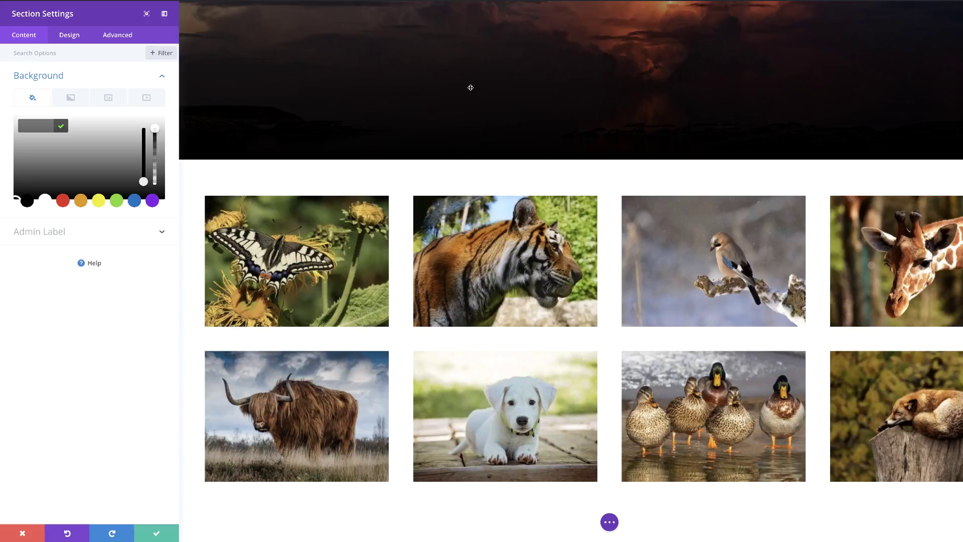
pyautogui.click(27, 201)
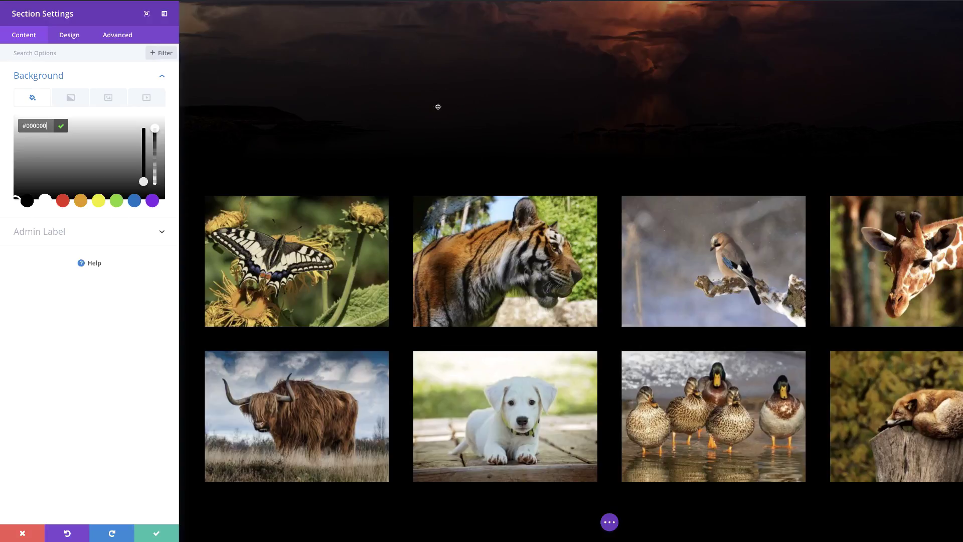
pyautogui.scroll(2, 472, 100)
pyautogui.scroll(1, 475, 105)
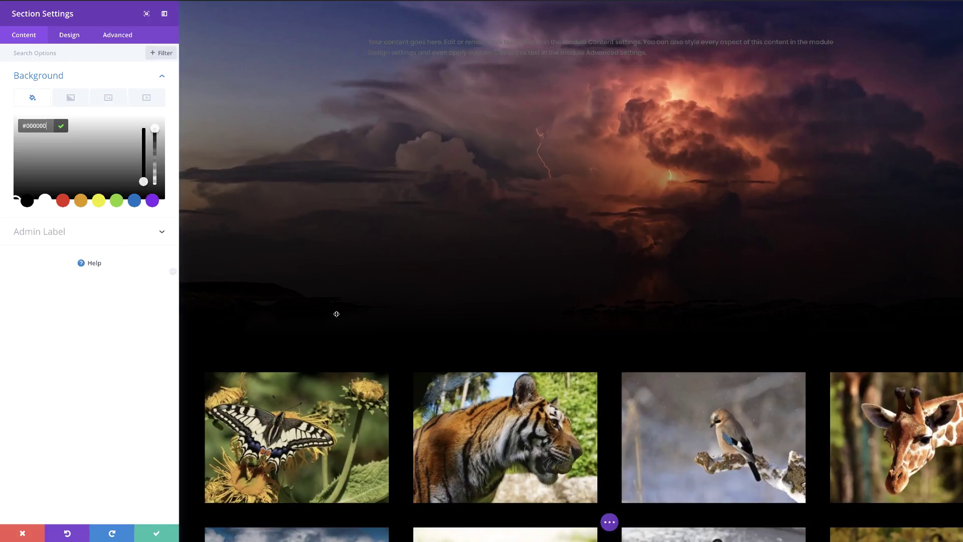
# Give the gallery section a custom bottom padding of 10% and save the section settings.
pyautogui.scroll(-3, 299, 293)
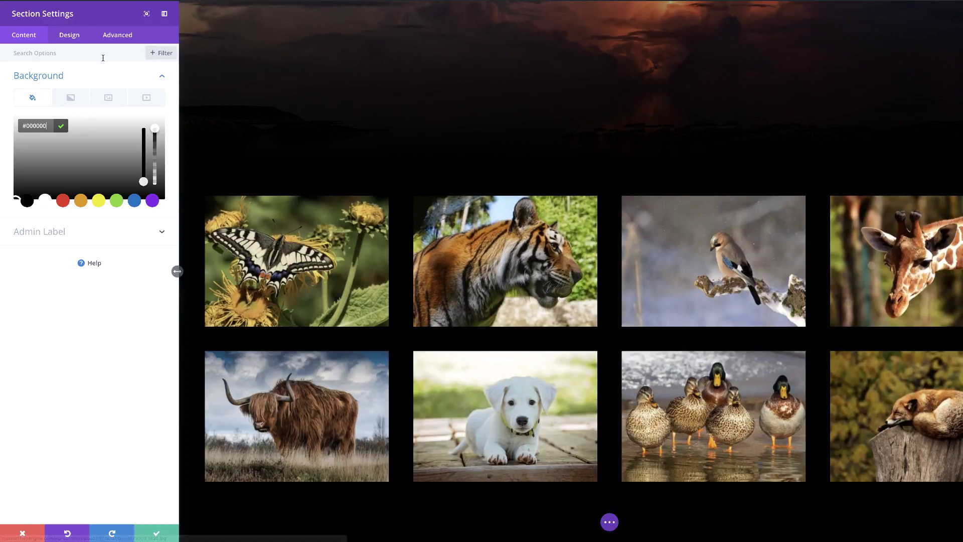
pyautogui.click(67, 52)
pyautogui.write('Padd')
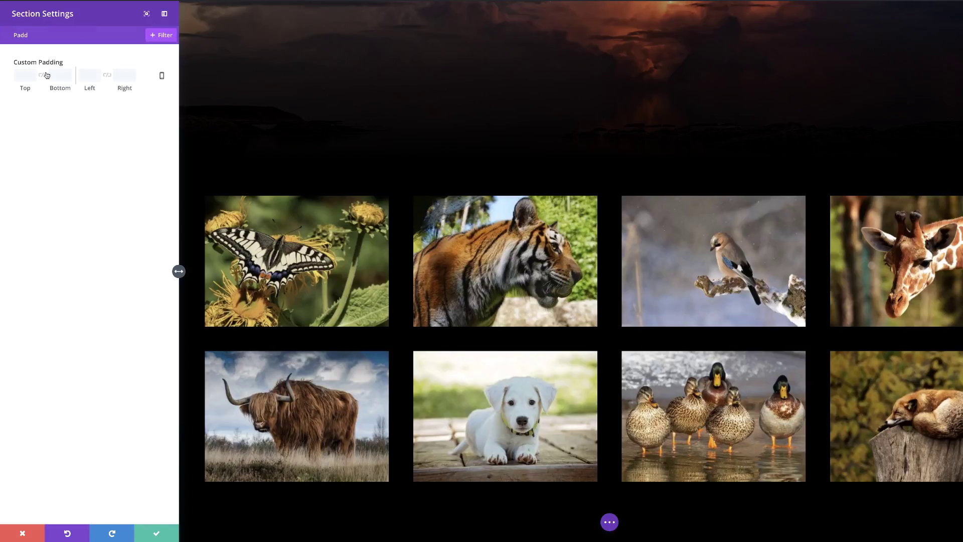
pyautogui.click(54, 75)
pyautogui.write('20px')
pyautogui.scroll(-3, 447, 293)
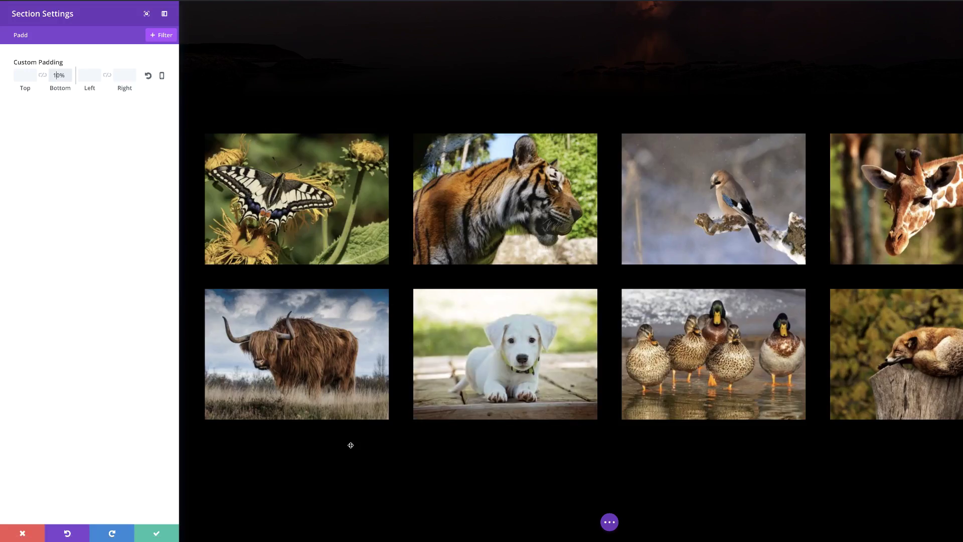
pyautogui.click(153, 533)
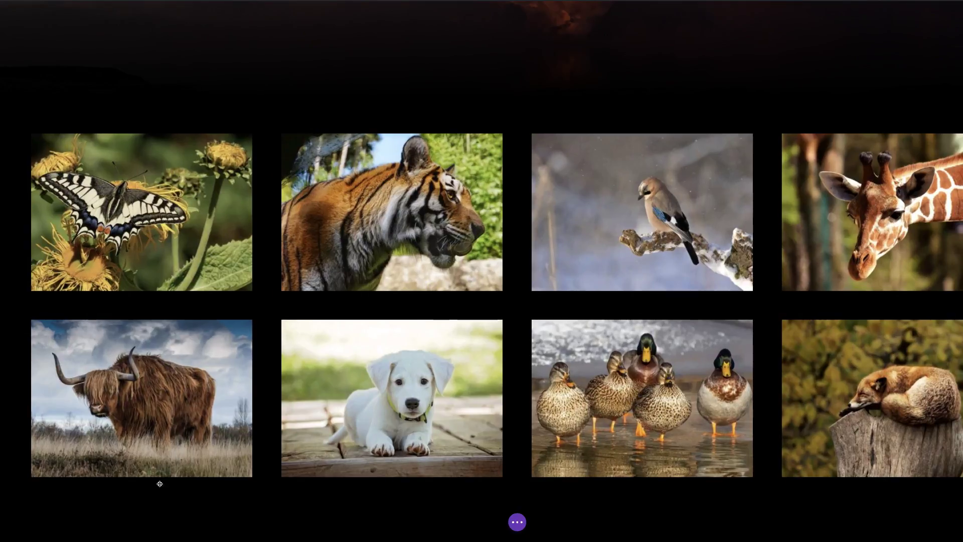
# Set the gallery row's custom top margin to -160px so it overlaps the header image, and save the row settings.
pyautogui.scroll(3, 294, 213)
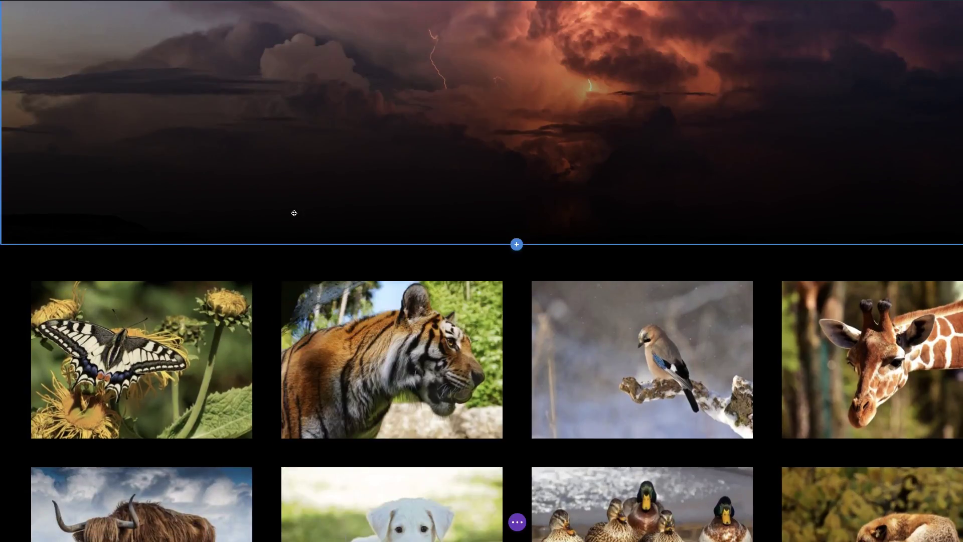
pyautogui.scroll(-2, 294, 213)
pyautogui.scroll(4, 294, 212)
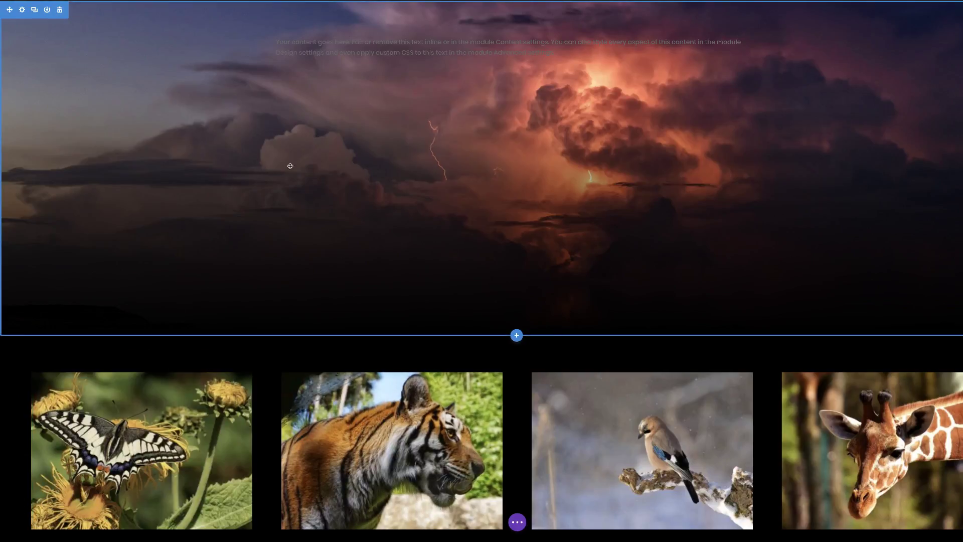
pyautogui.scroll(-1, 277, 346)
pyautogui.scroll(1, 277, 348)
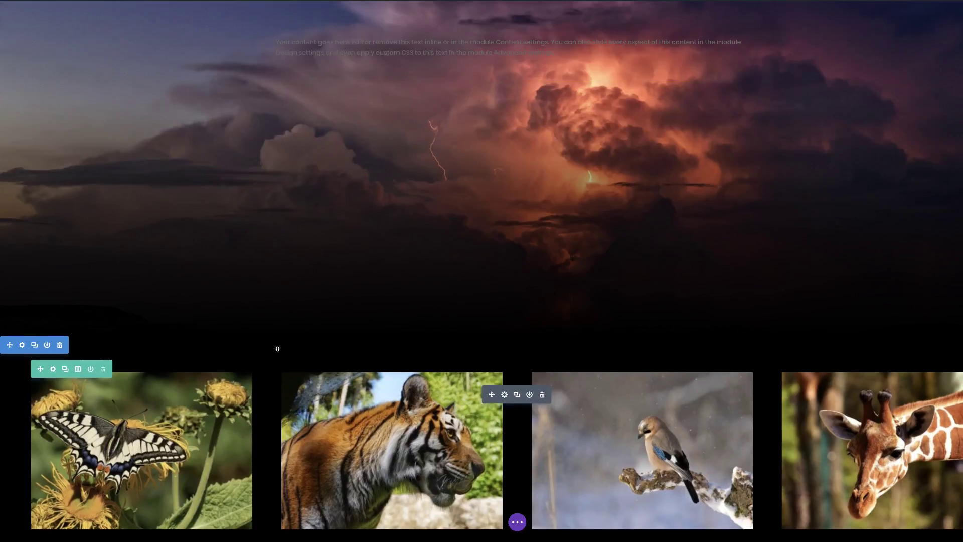
pyautogui.click(53, 369)
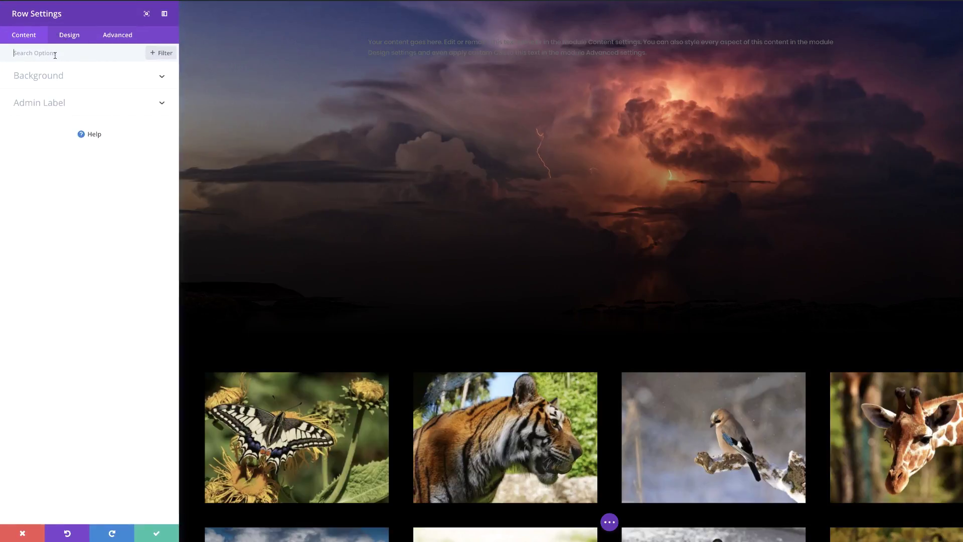
pyautogui.write('Mar')
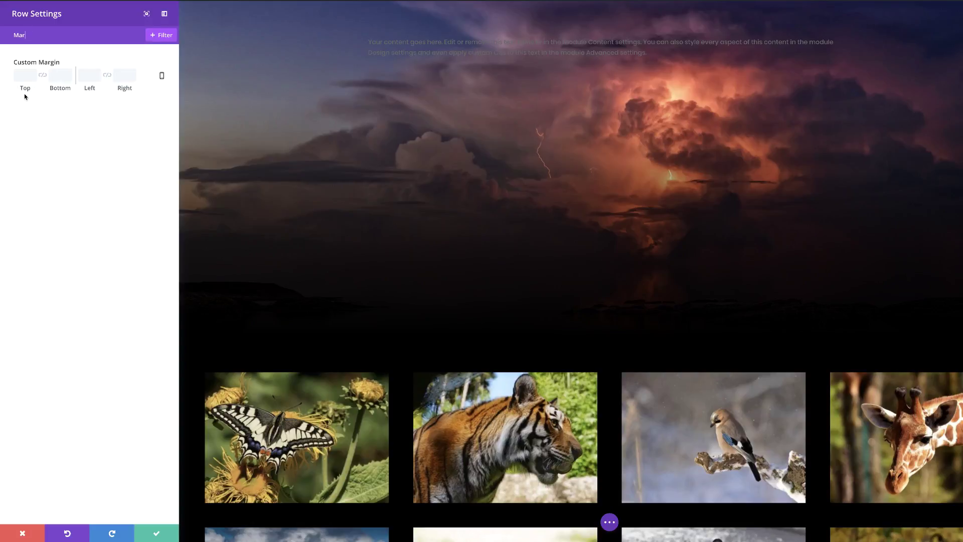
pyautogui.moveTo(27, 90)
pyautogui.mouseDown()
pyautogui.moveTo(2, 96)
pyautogui.moveTo(17, 89)
pyautogui.moveTo(9, 91)
pyautogui.mouseUp()
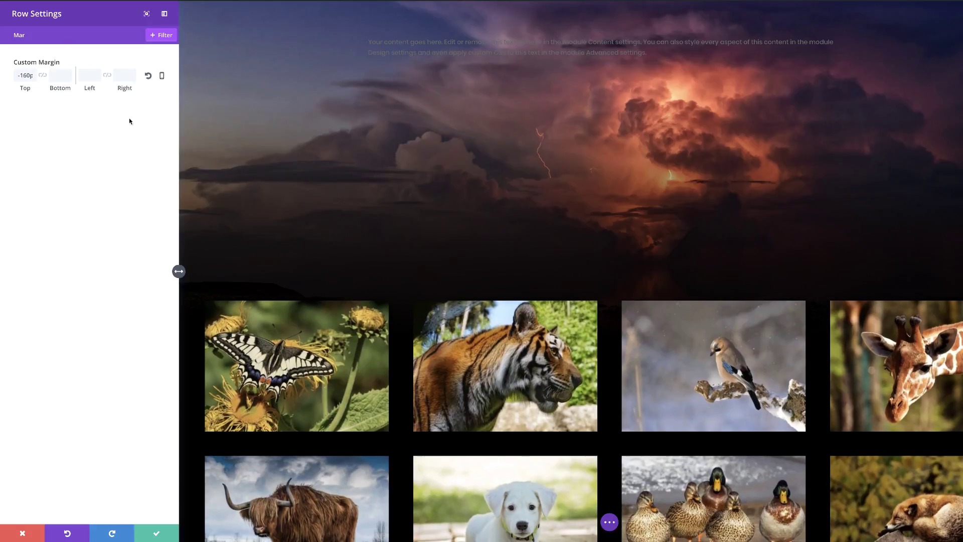
pyautogui.click(158, 534)
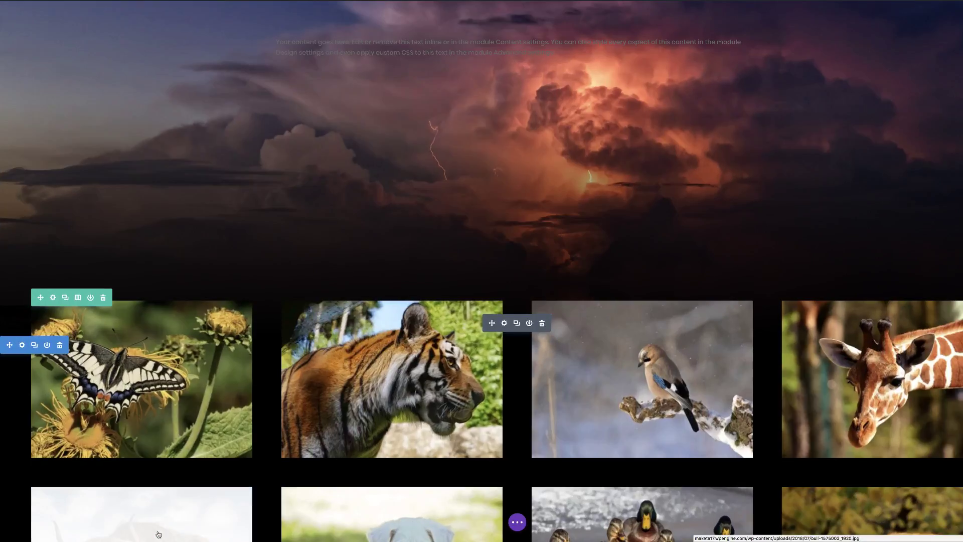
# Replace the first sentence of the header's placeholder text with "My Portfolio" on its own line above the rest.
pyautogui.scroll(-5, 300, 205)
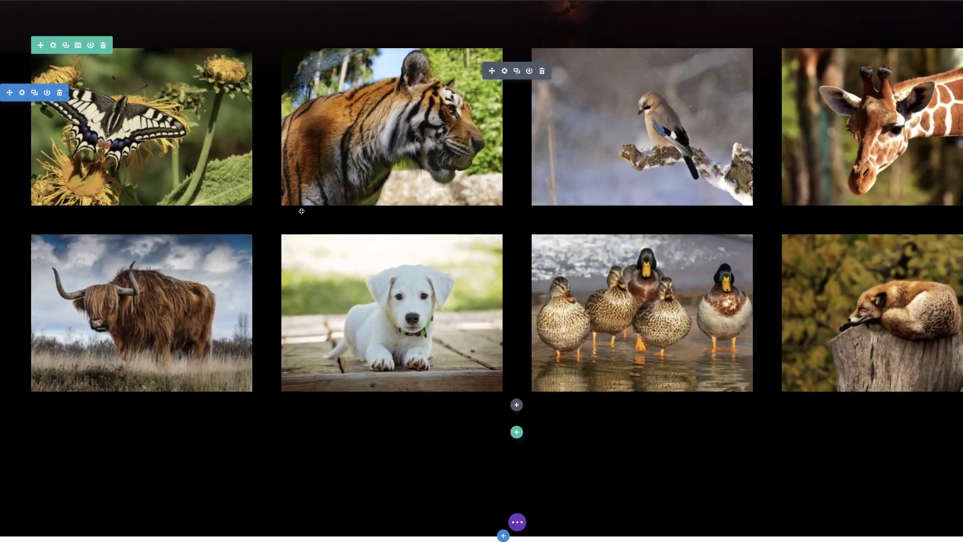
pyautogui.scroll(5, 301, 208)
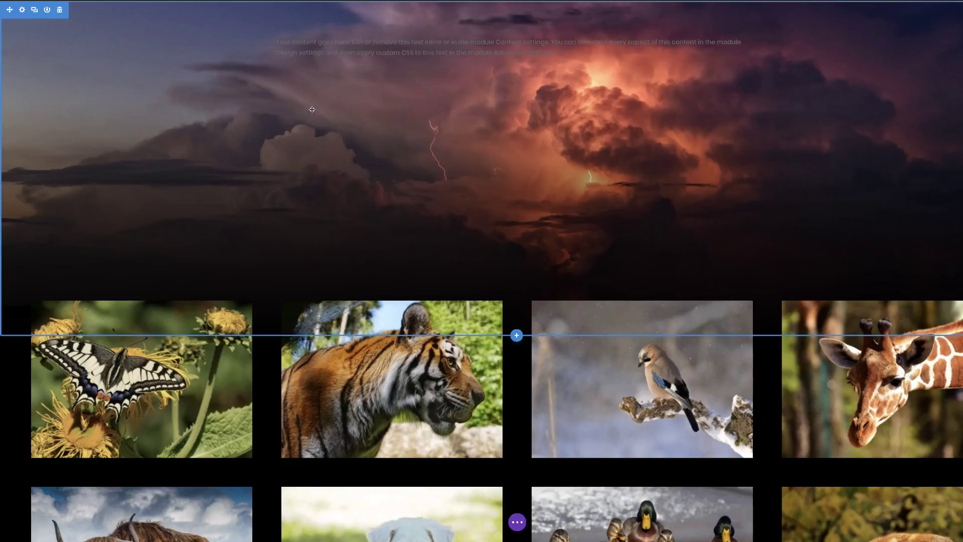
pyautogui.moveTo(547, 48)
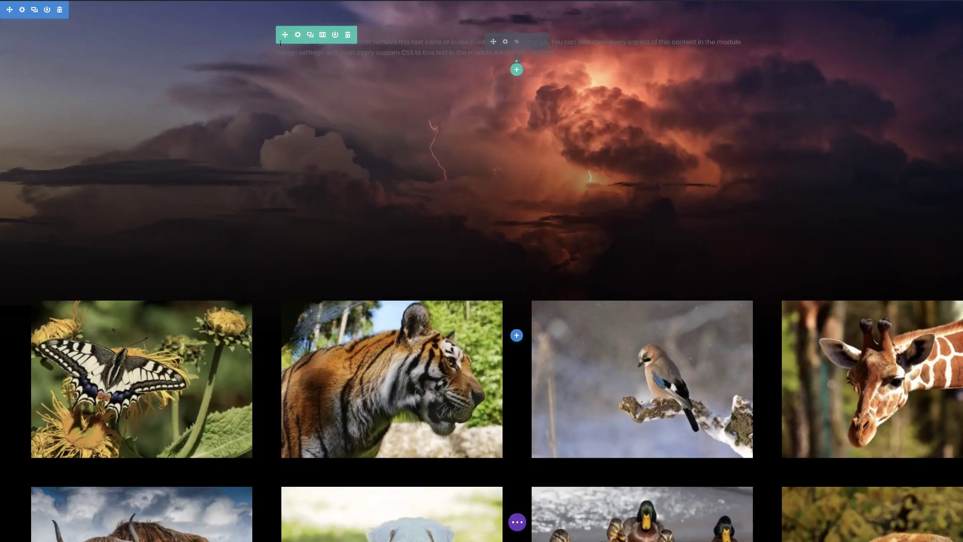
pyautogui.moveTo(516, 65)
pyautogui.click(505, 42)
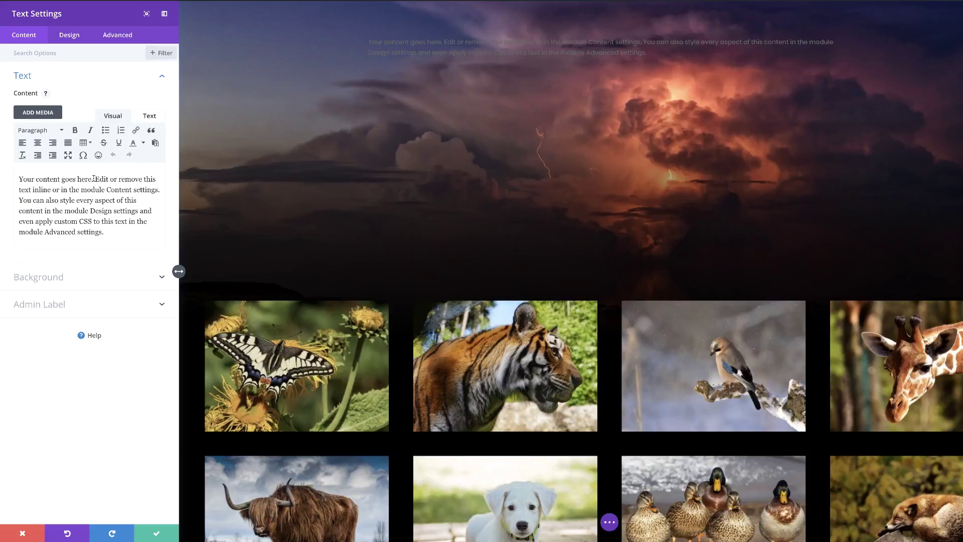
pyautogui.moveTo(93, 179); pyautogui.dragTo(19, 179)
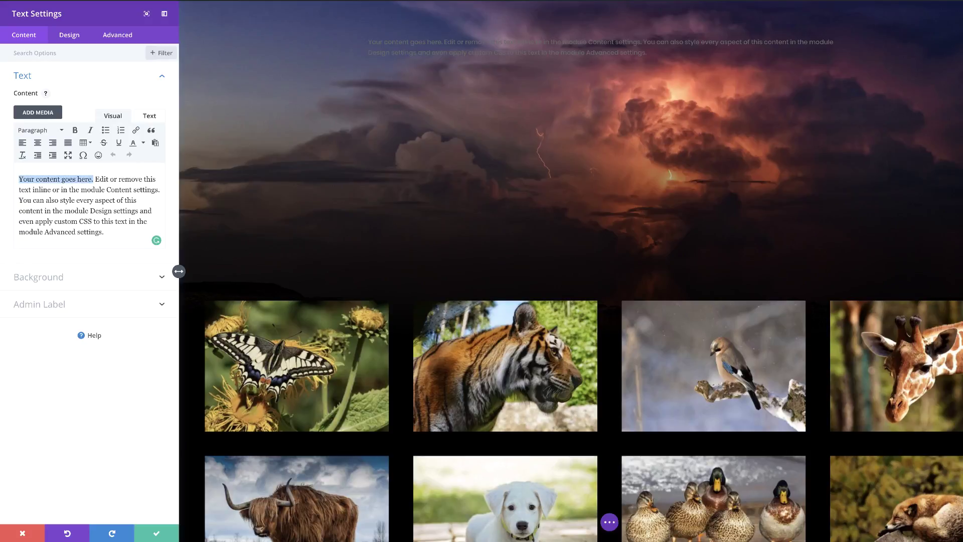
pyautogui.write('My Portfolio')
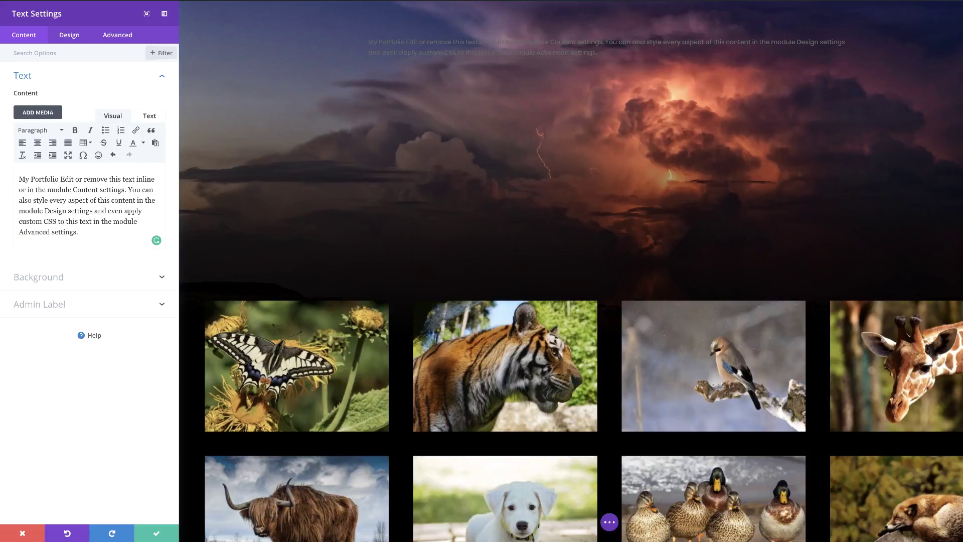
pyautogui.press('Return')
pyautogui.press('Return')
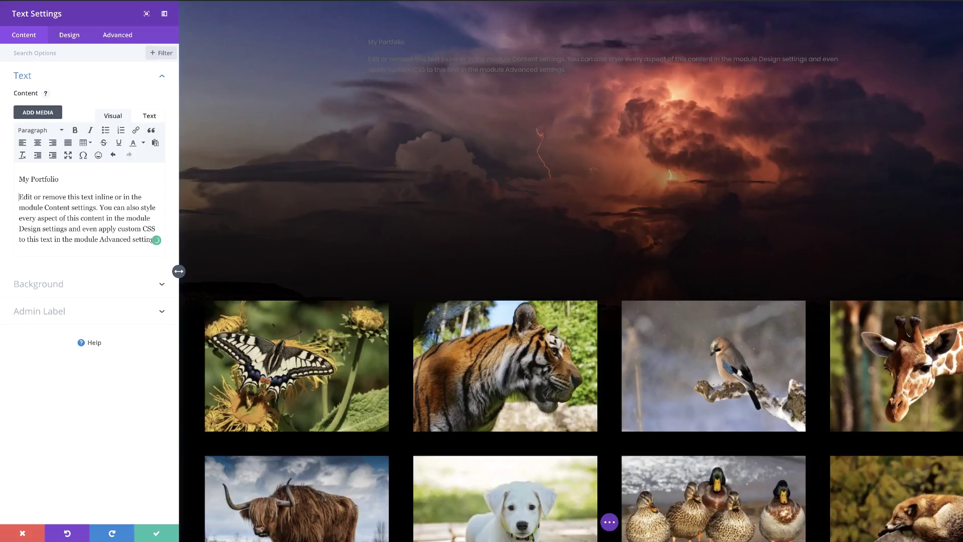
pyautogui.press('BackSpace')
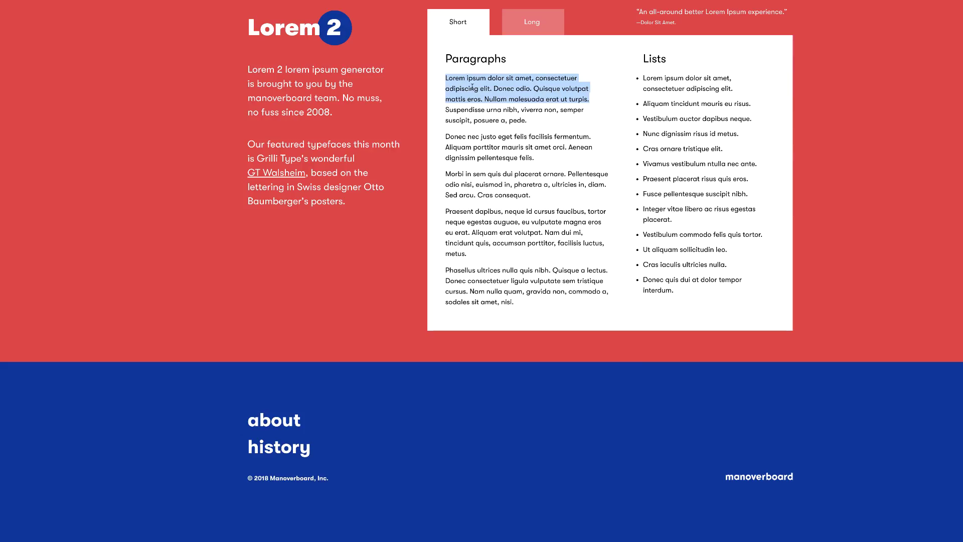
# Replace the remaining placeholder text with the passage from the Lorem 2 page, "Lorem ipsum dolor sit amet" through "Nullam malesuada erat ut turpis.".
pyautogui.rightClick(474, 86)
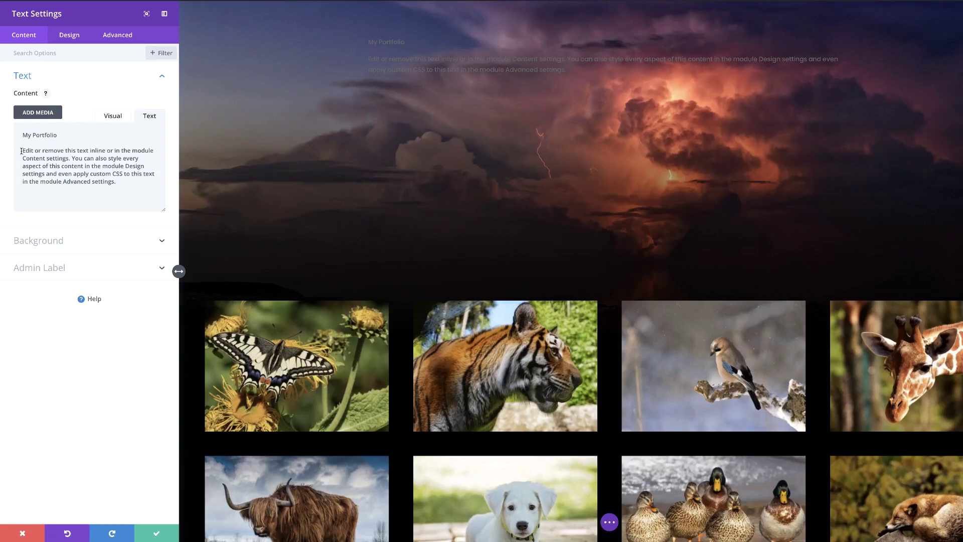
pyautogui.moveTo(21, 151); pyautogui.dragTo(122, 189)
pyautogui.write('Lorem ipsum dolor sit amet, consectetuer adipiscing elit. Donec odio. Quisque volutpat mattis eros. Nullam malesuada erat ut turpis.')
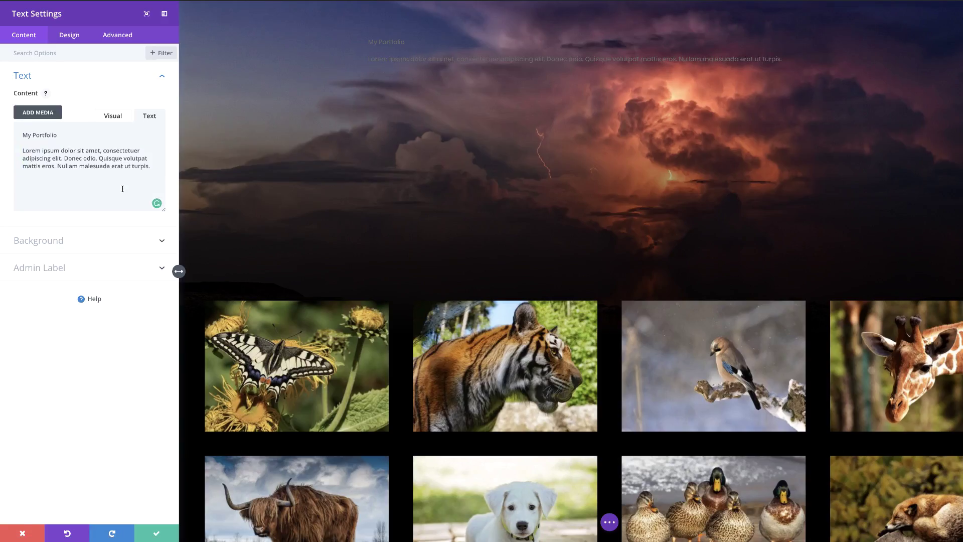
# Format the "My Portfolio" line in the header text as Heading 1.
pyautogui.click(116, 118)
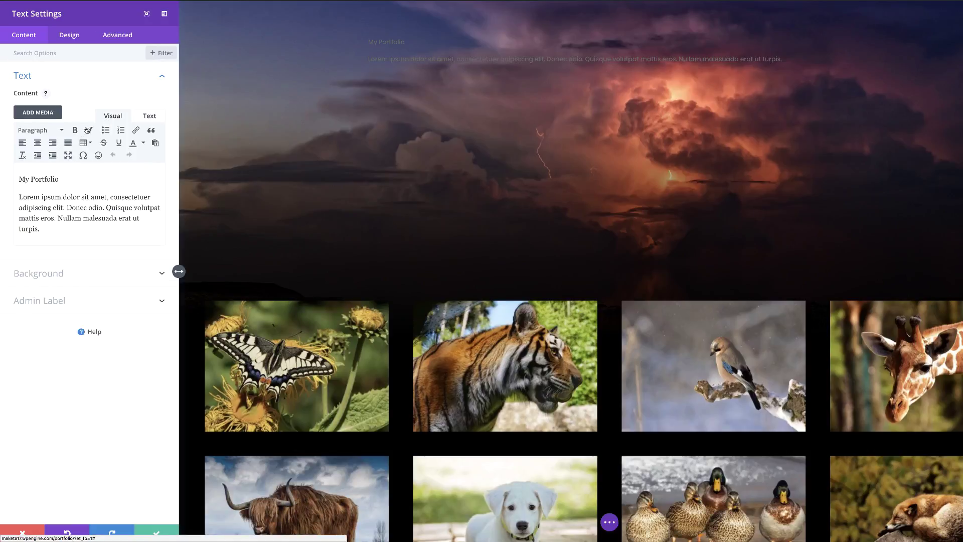
pyautogui.moveTo(59, 179); pyautogui.dragTo(11, 178)
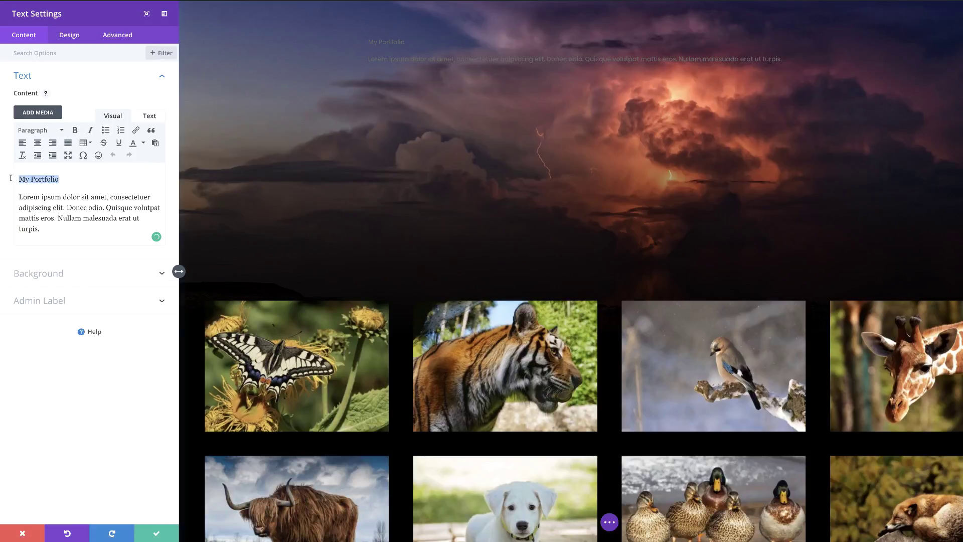
pyautogui.click(56, 130)
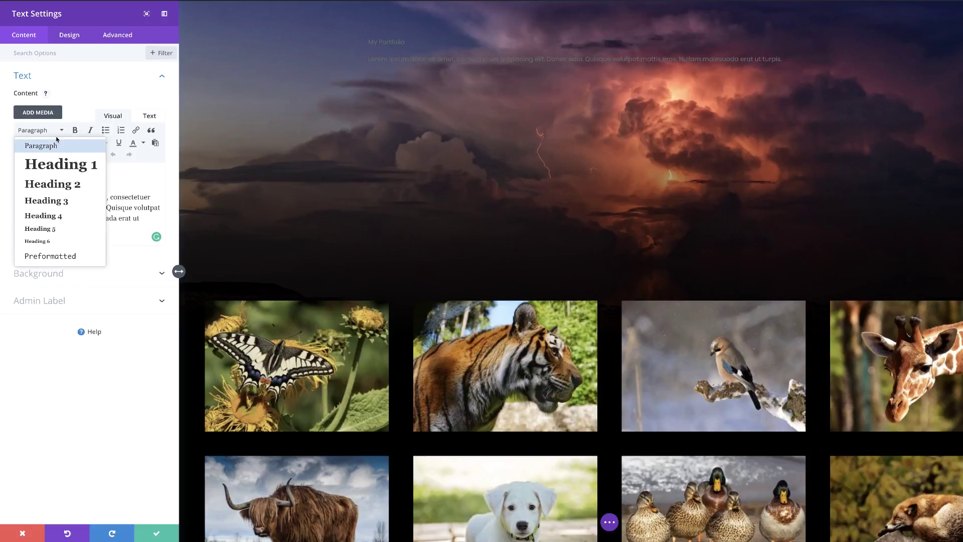
pyautogui.click(77, 170)
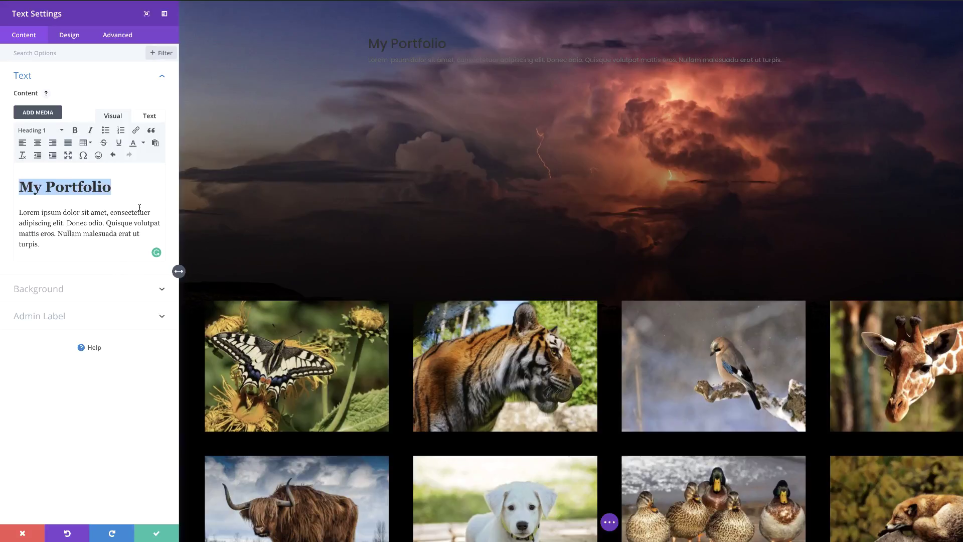
# Center the header text module's content and set its body text color to white (#ffffff).
pyautogui.click(75, 36)
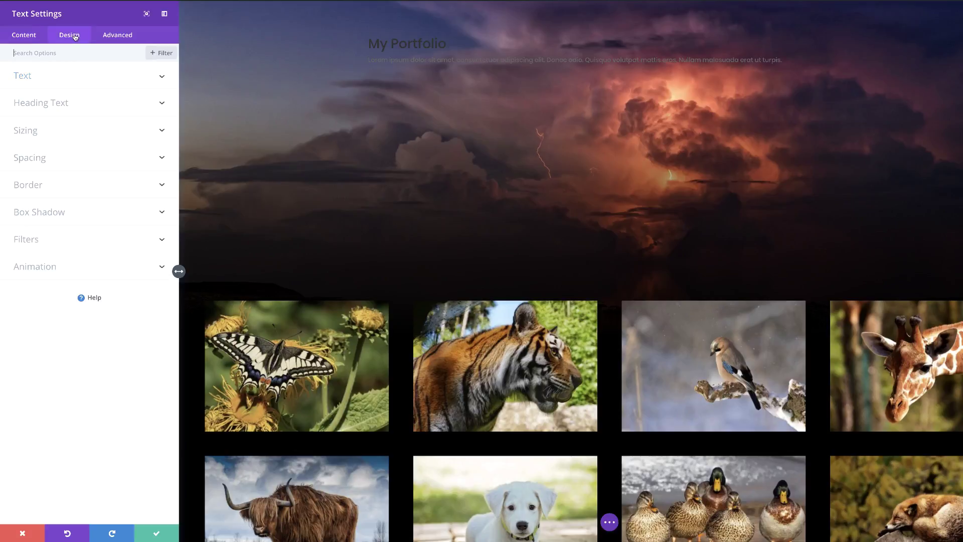
pyautogui.click(36, 78)
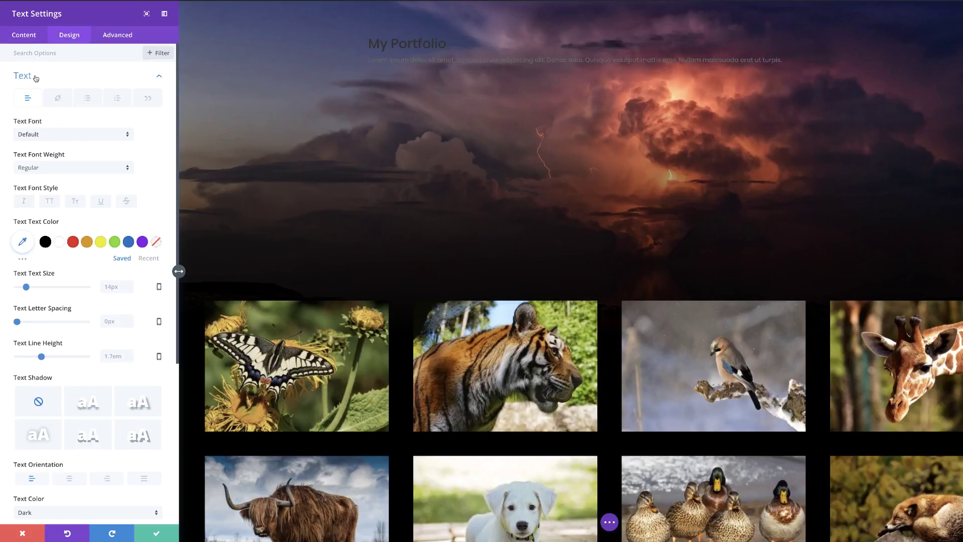
pyautogui.click(71, 479)
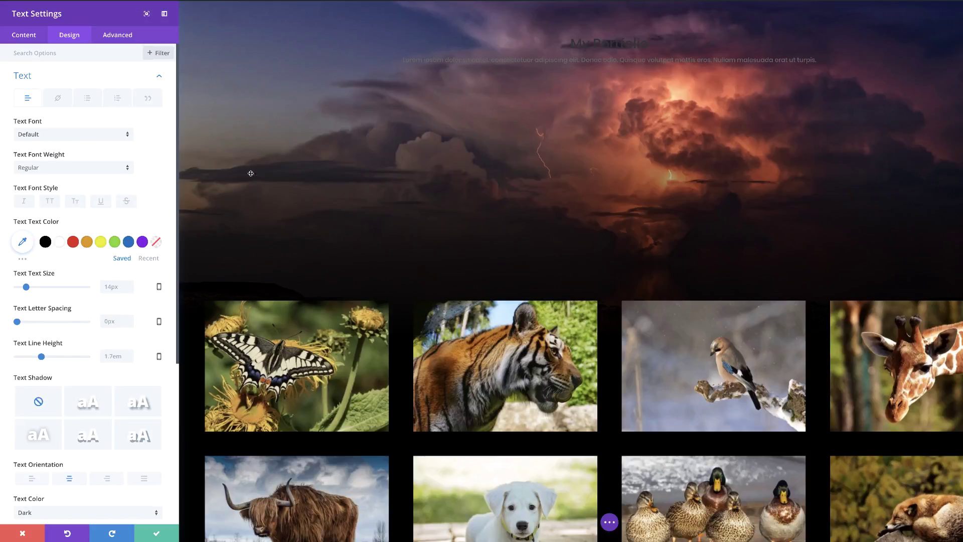
pyautogui.scroll(-4, 83, 415)
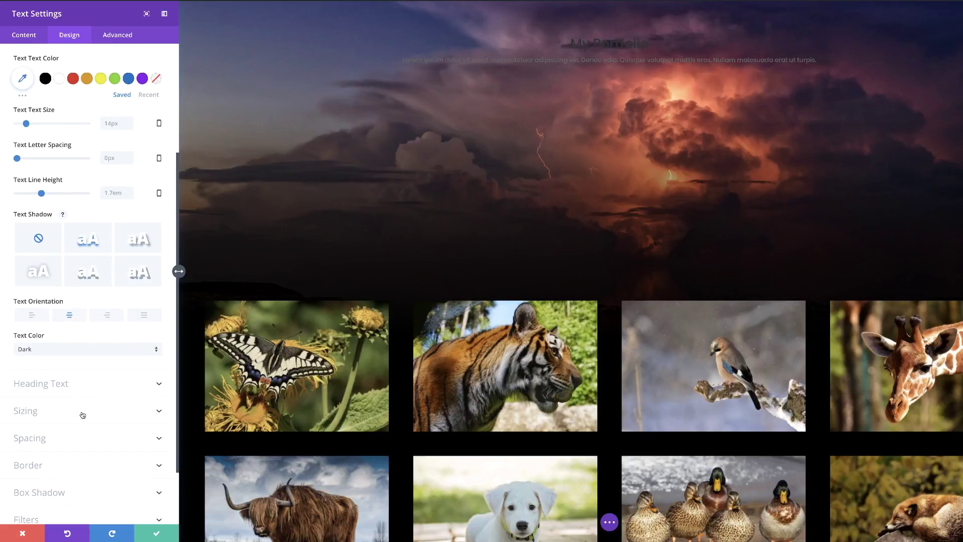
pyautogui.scroll(4, 83, 415)
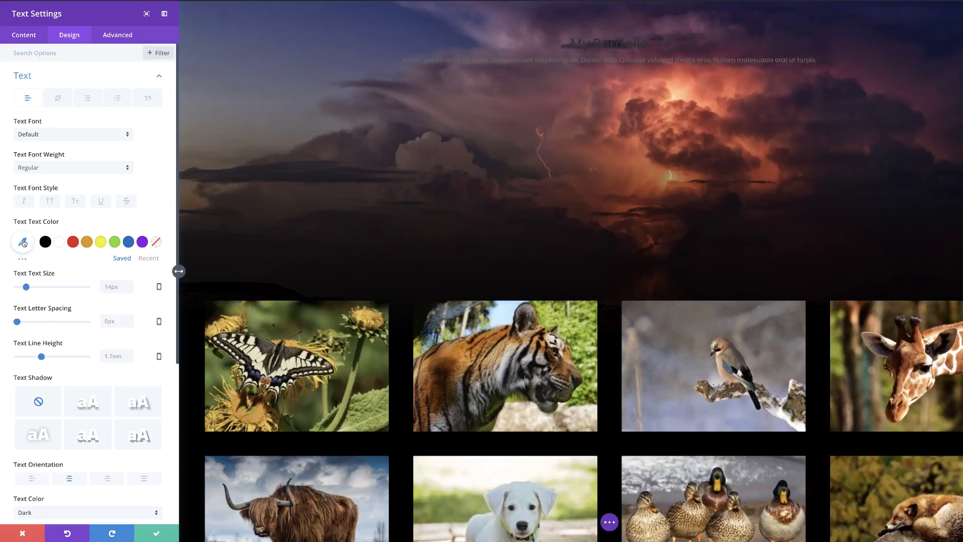
pyautogui.click(59, 243)
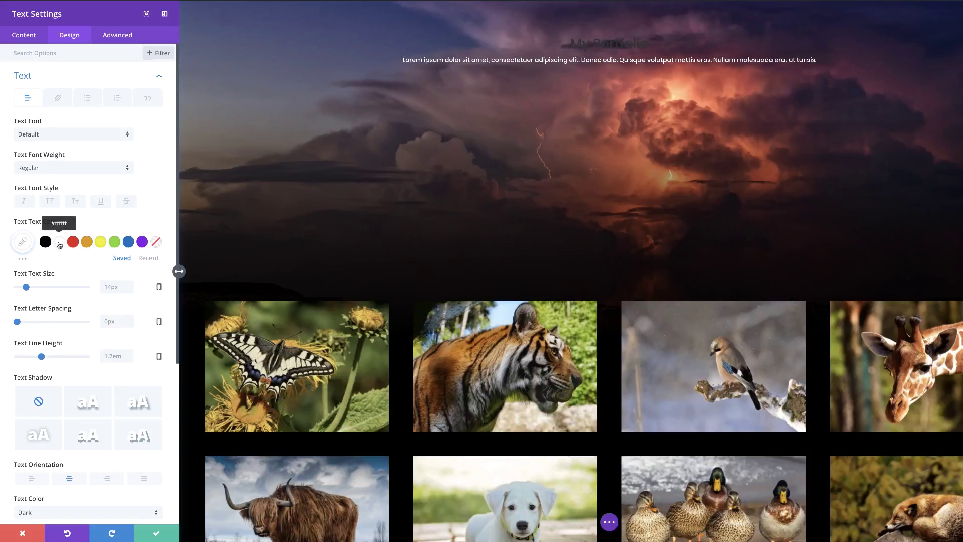
# Set the H1 heading text color of the "My Portfolio" title to white.
pyautogui.scroll(-4, 76, 289)
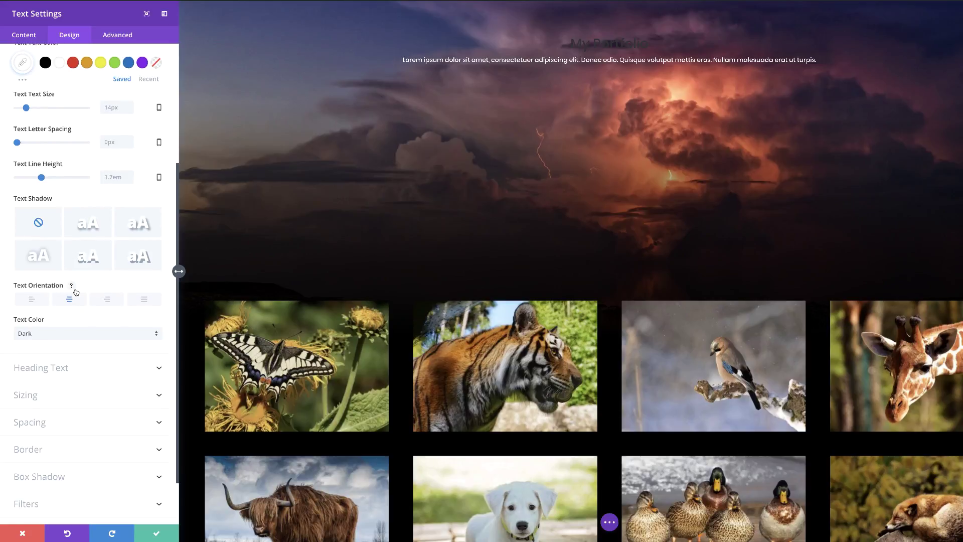
pyautogui.scroll(-2, 75, 294)
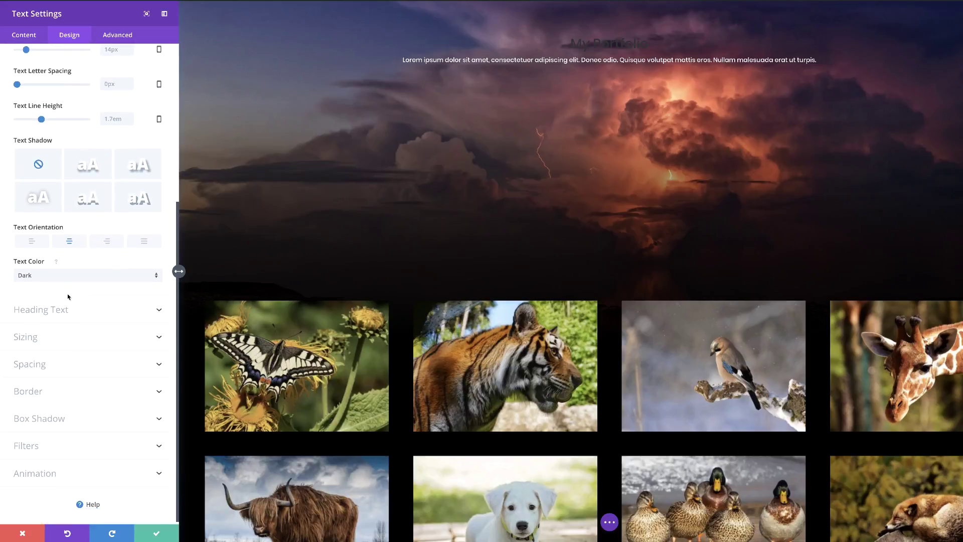
pyautogui.click(60, 310)
pyautogui.scroll(-2, 94, 321)
pyautogui.scroll(2, 95, 321)
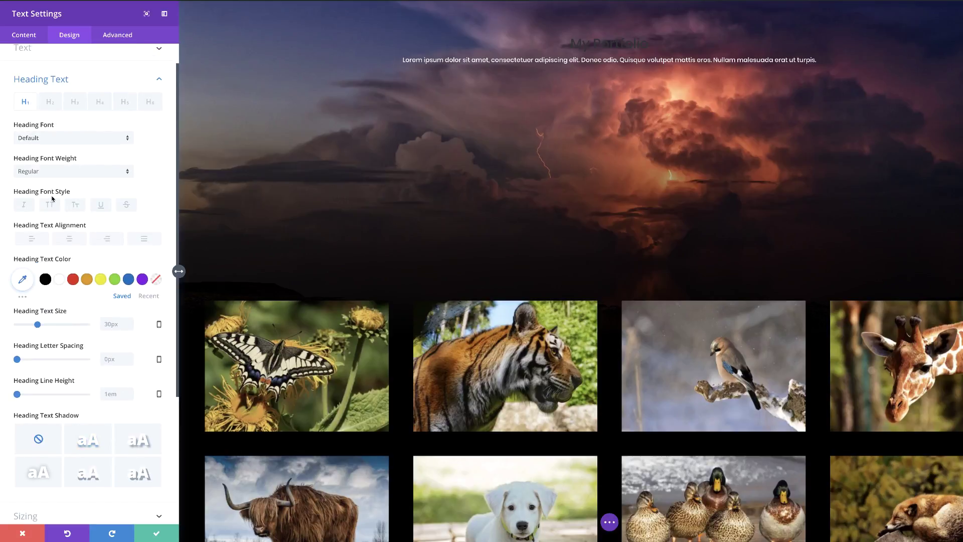
pyautogui.click(59, 279)
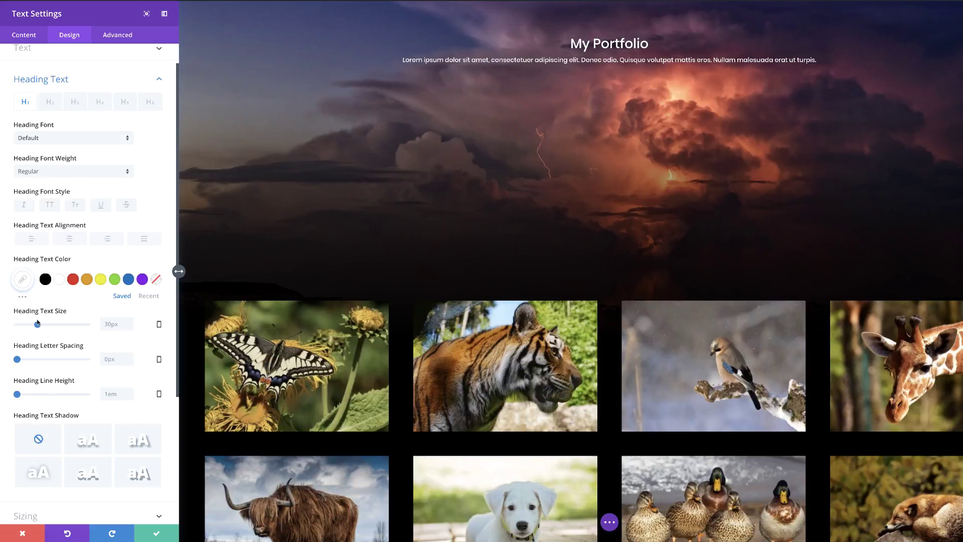
# Style the "My Portfolio" H1 heading as 48px uppercase with 14px letter spacing and 1.4em line height, checking the smartphone preview.
pyautogui.moveTo(41, 327); pyautogui.dragTo(50, 326)
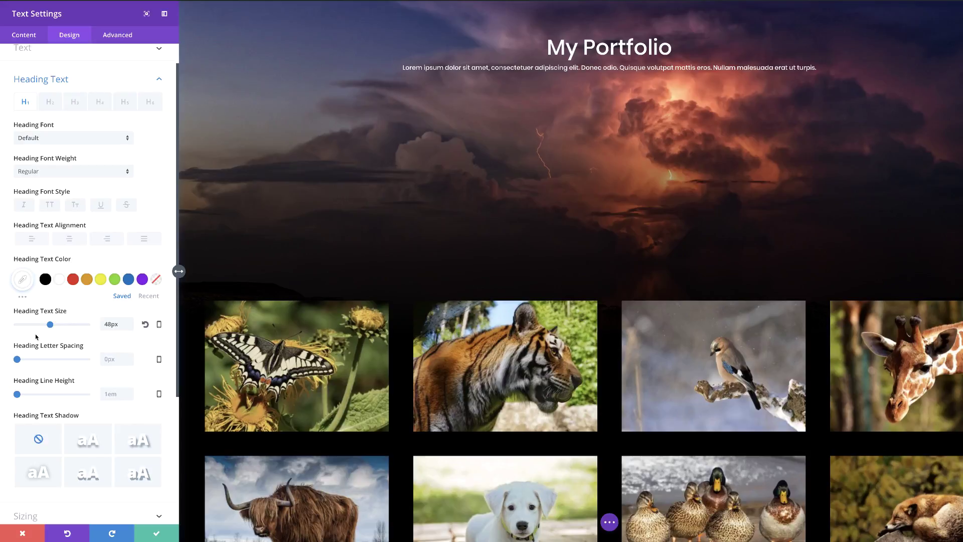
pyautogui.click(50, 206)
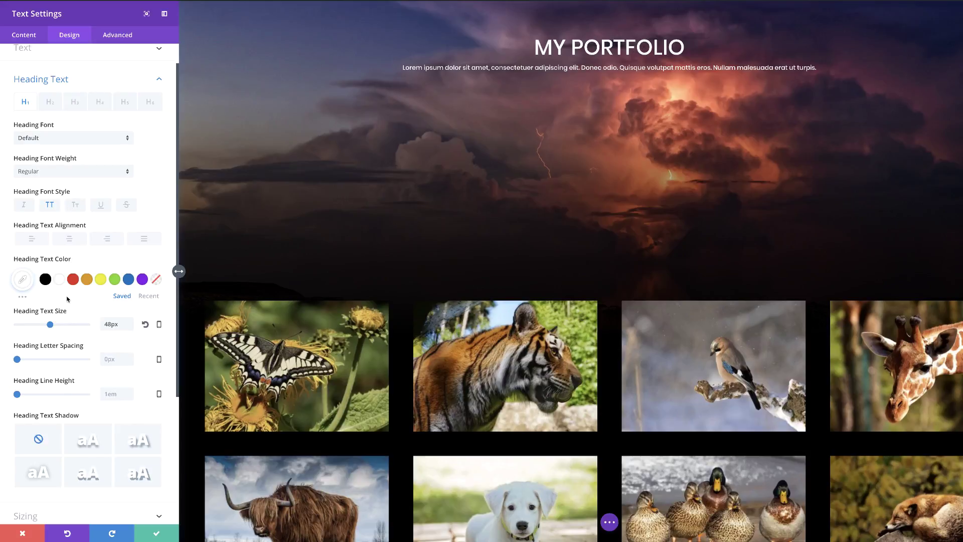
pyautogui.moveTo(17, 359); pyautogui.dragTo(27, 361)
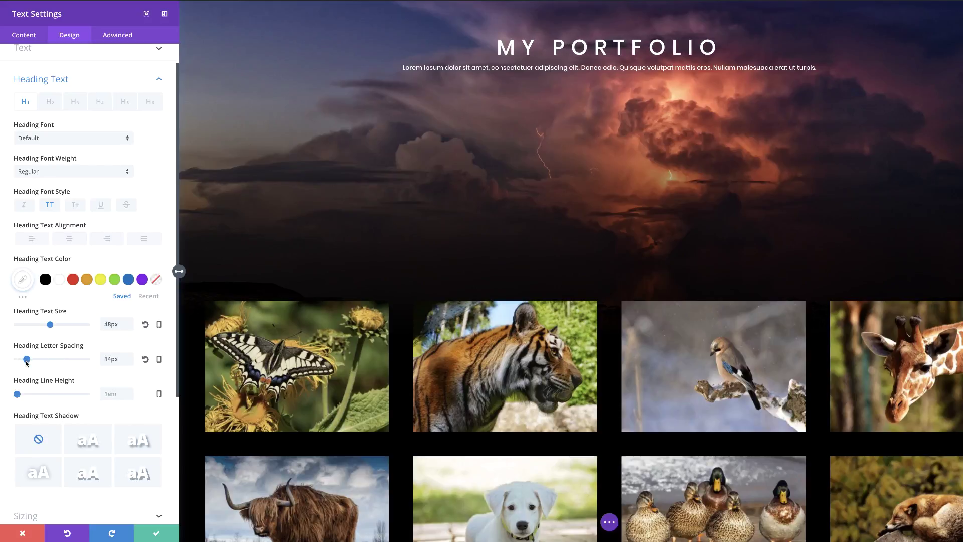
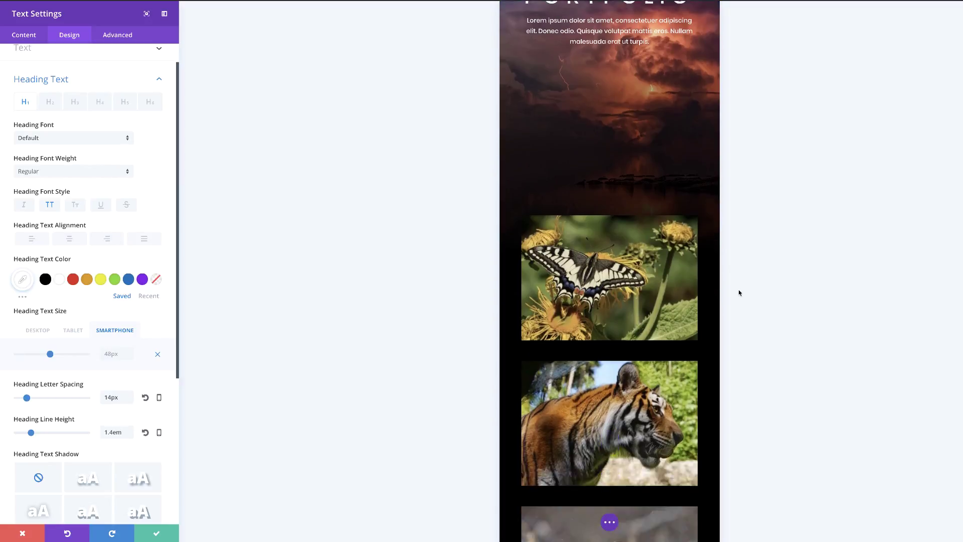
pyautogui.scroll(15, 675, 309)
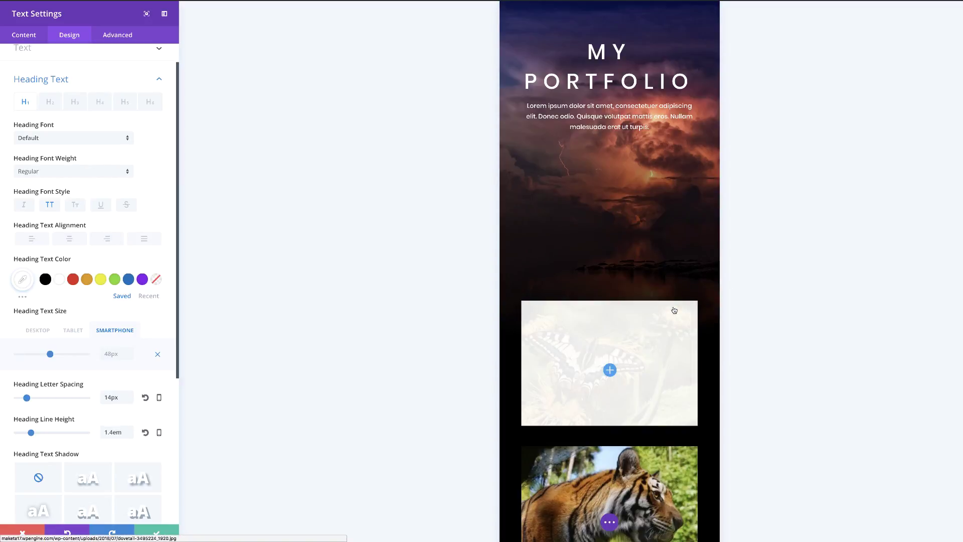
pyautogui.click(39, 332)
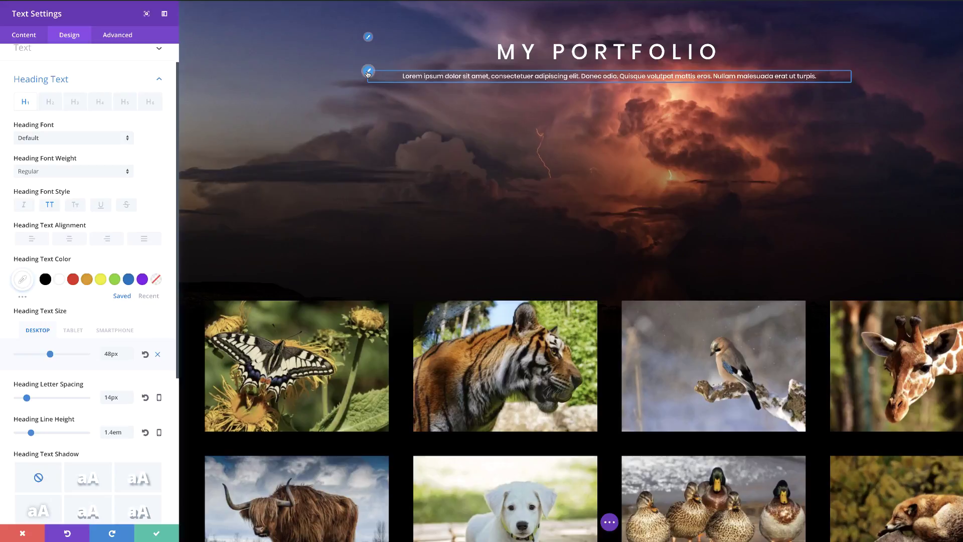
# Set the header's body text size to 18px and its line height to 1.8em.
pyautogui.click(368, 73)
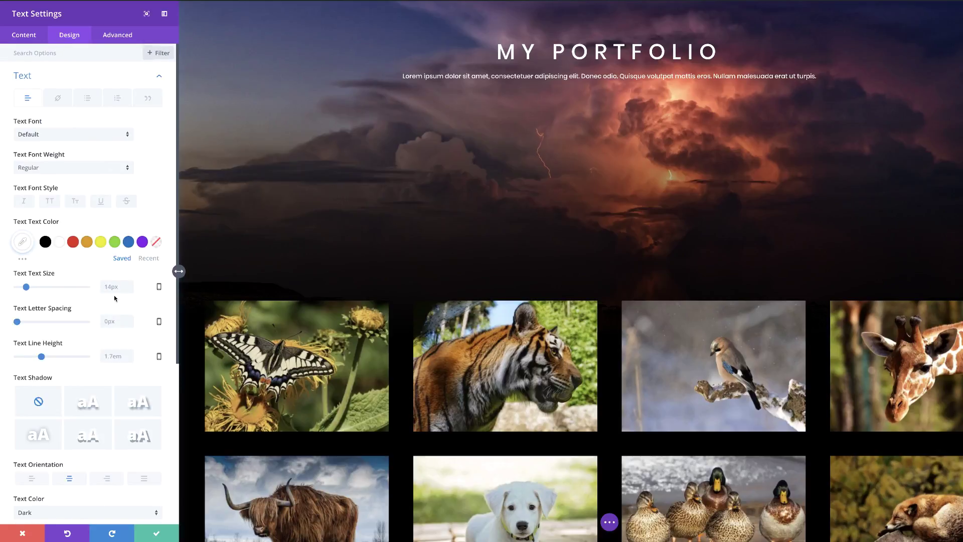
pyautogui.moveTo(26, 287); pyautogui.dragTo(30, 288)
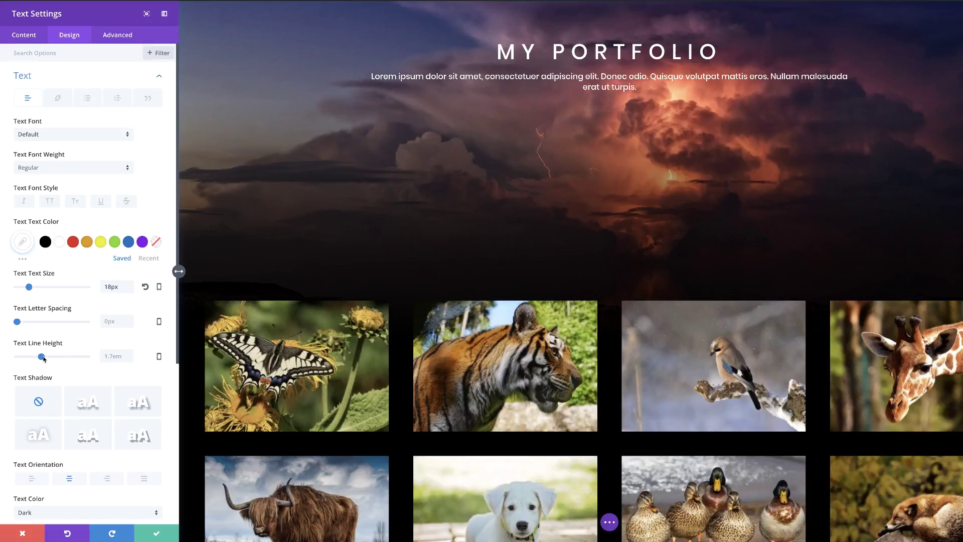
pyautogui.moveTo(42, 357); pyautogui.dragTo(45, 357)
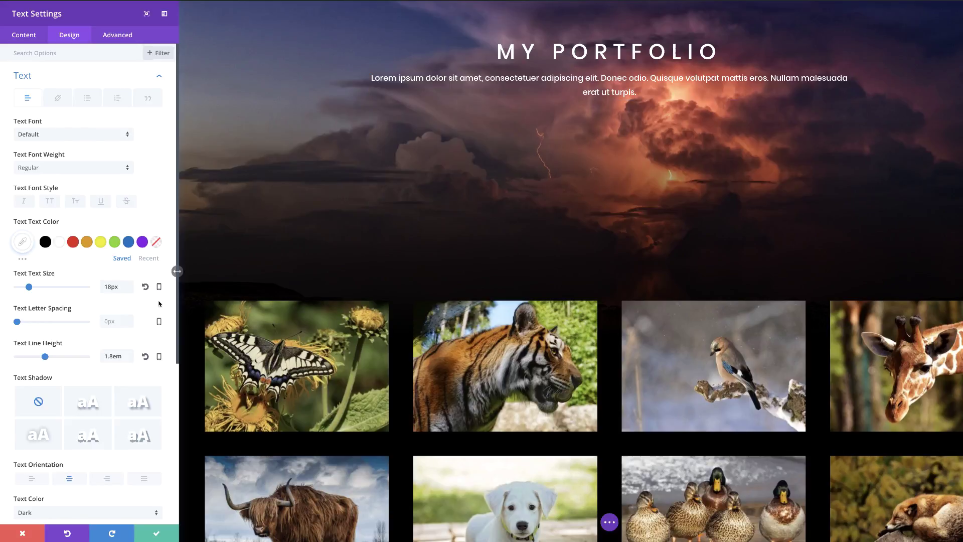
# Set the header text module's width to 70% and center-align the module.
pyautogui.scroll(-5, 159, 304)
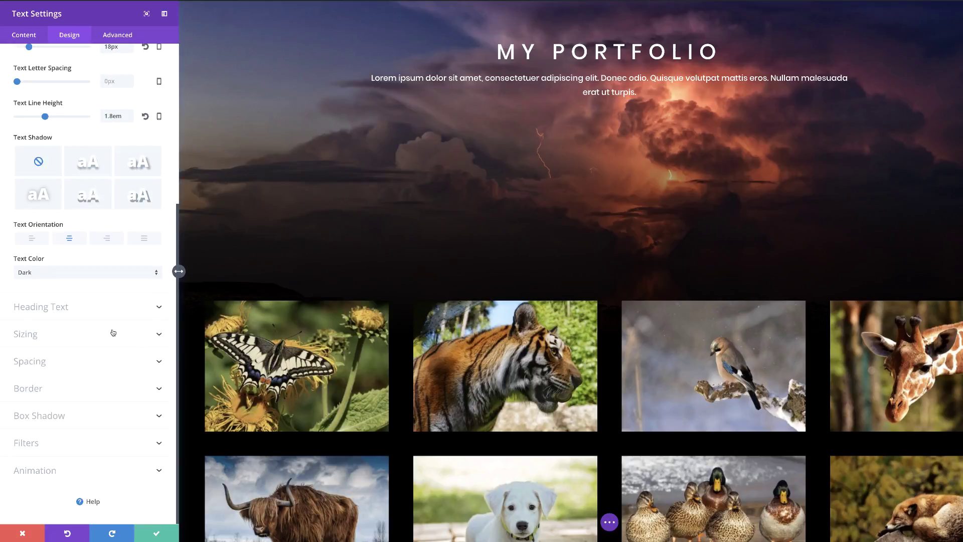
pyautogui.click(98, 334)
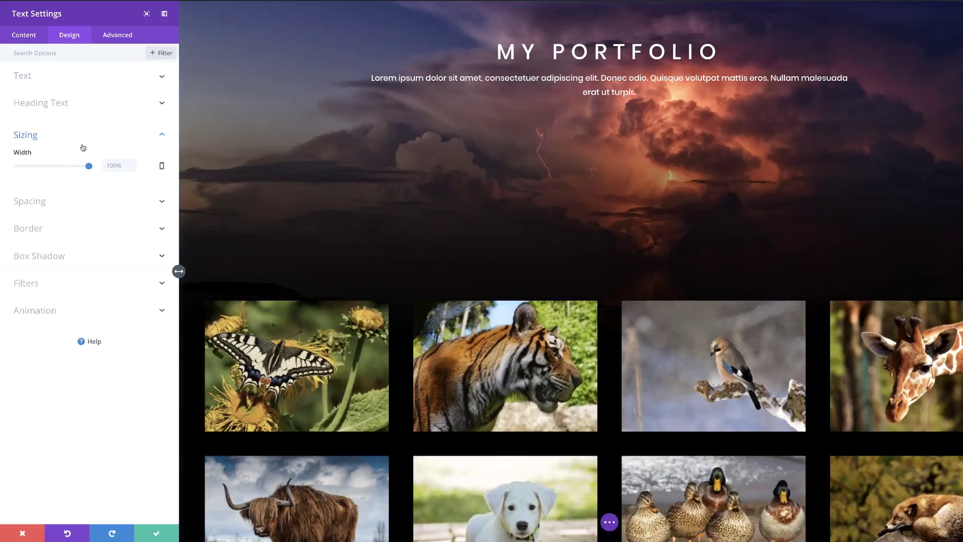
pyautogui.moveTo(89, 167); pyautogui.dragTo(68, 168)
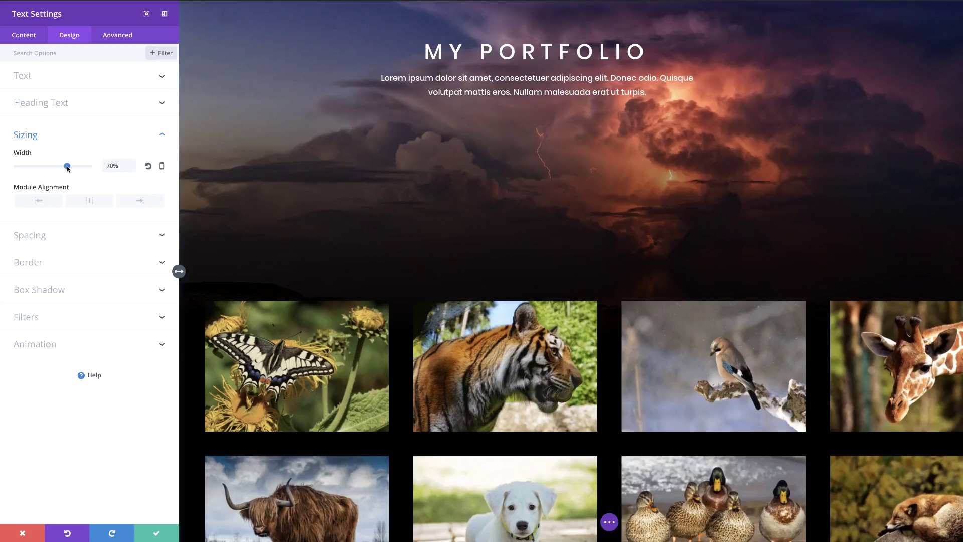
pyautogui.click(91, 201)
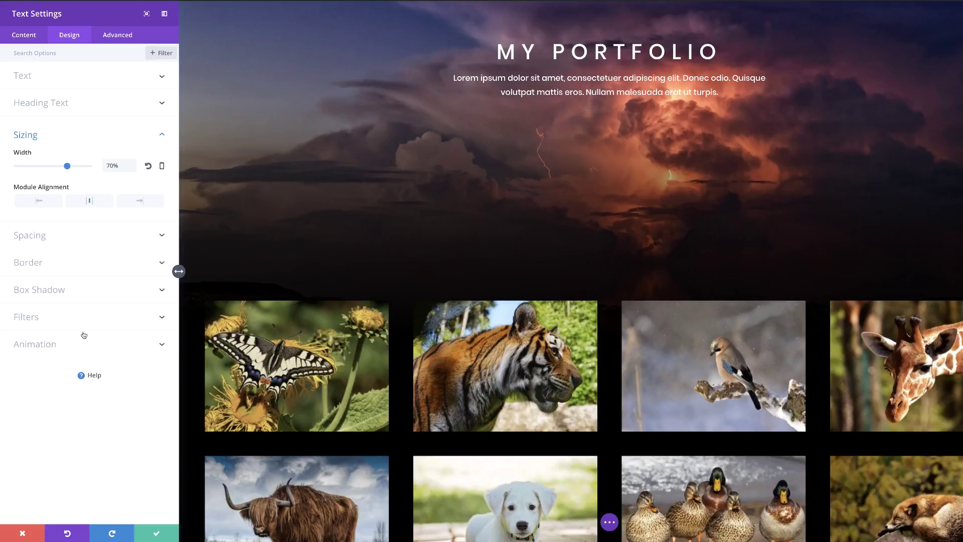
# Give the header text module a 140px top margin and save its settings.
pyautogui.click(42, 238)
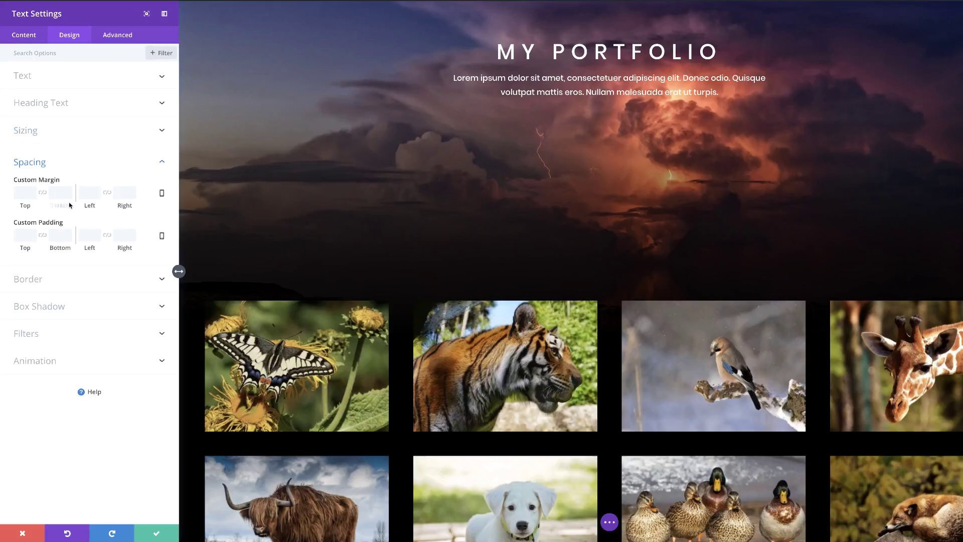
pyautogui.moveTo(25, 205); pyautogui.dragTo(61, 207)
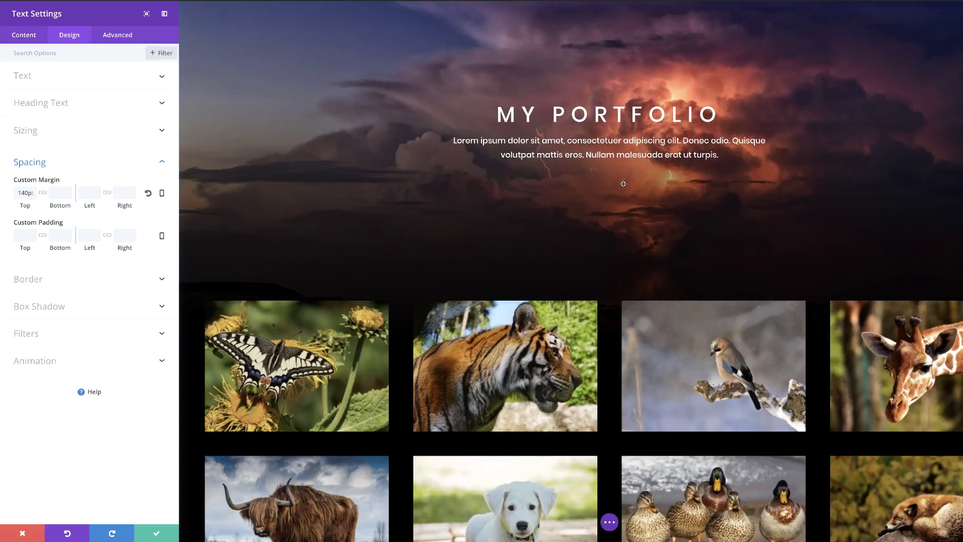
pyautogui.click(158, 536)
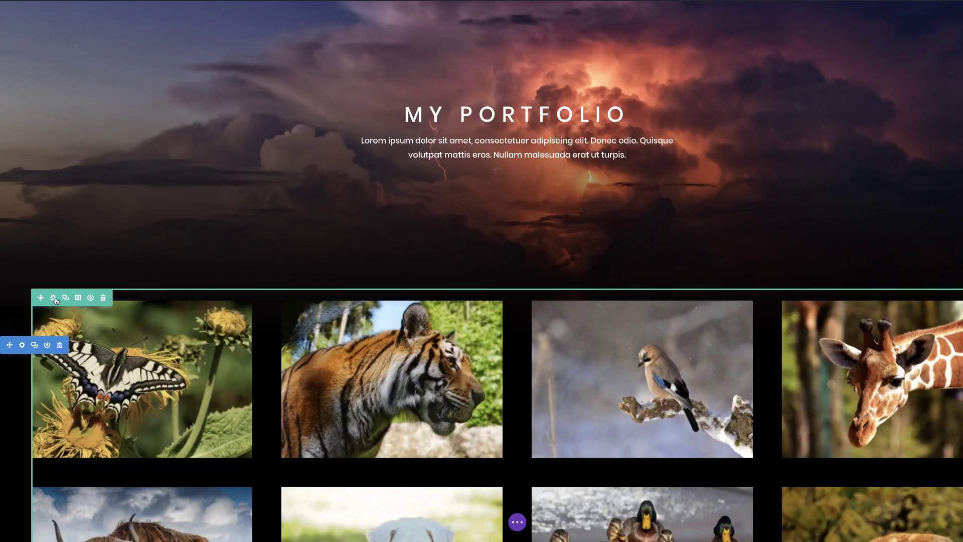
# Set the gallery's zoom icon color to white (#ffffff) and choose the diagonal double-headed expand arrow as its hover icon.
pyautogui.moveTo(393, 382)
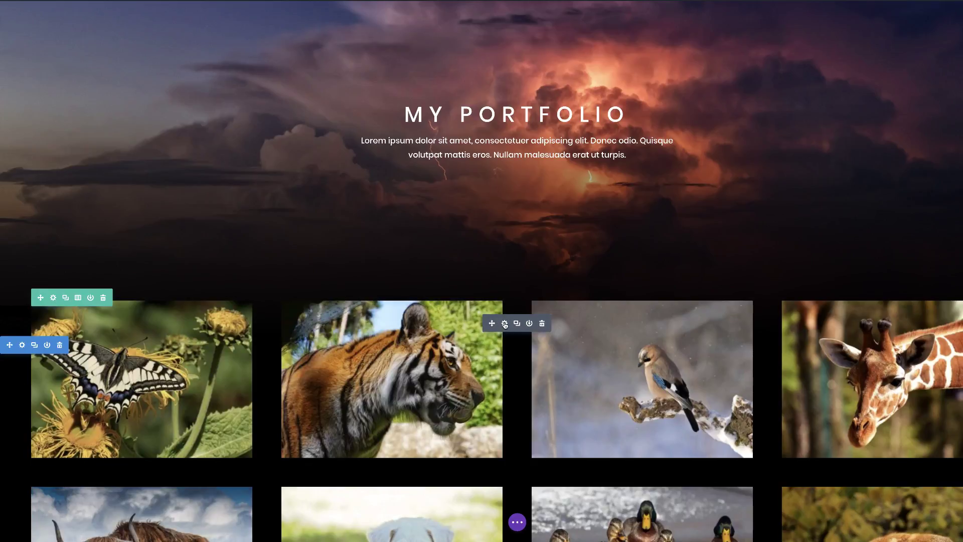
pyautogui.click(504, 325)
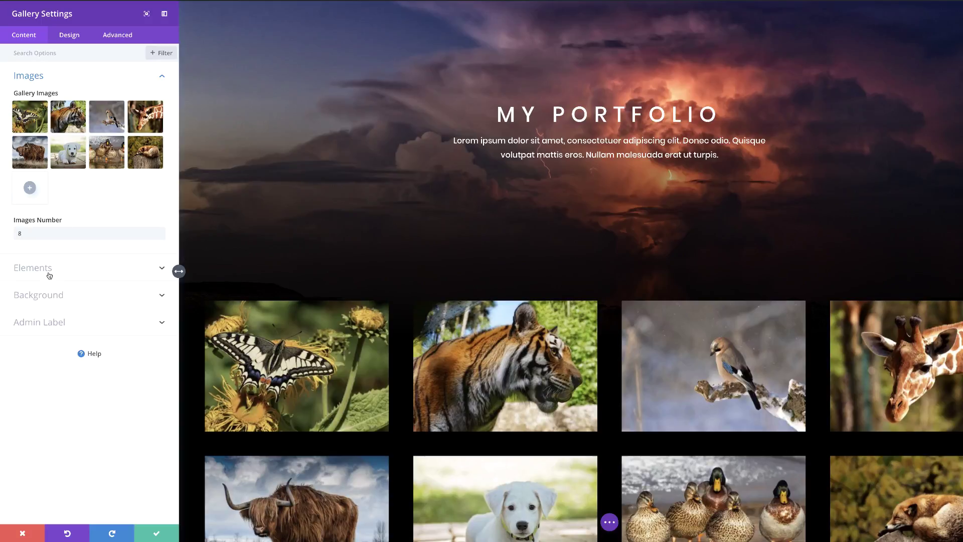
pyautogui.click(57, 39)
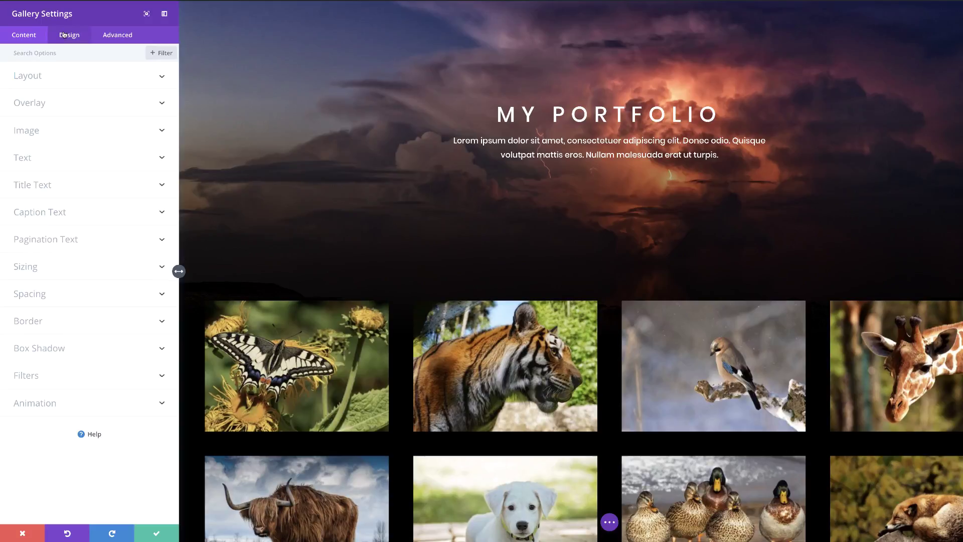
pyautogui.click(35, 103)
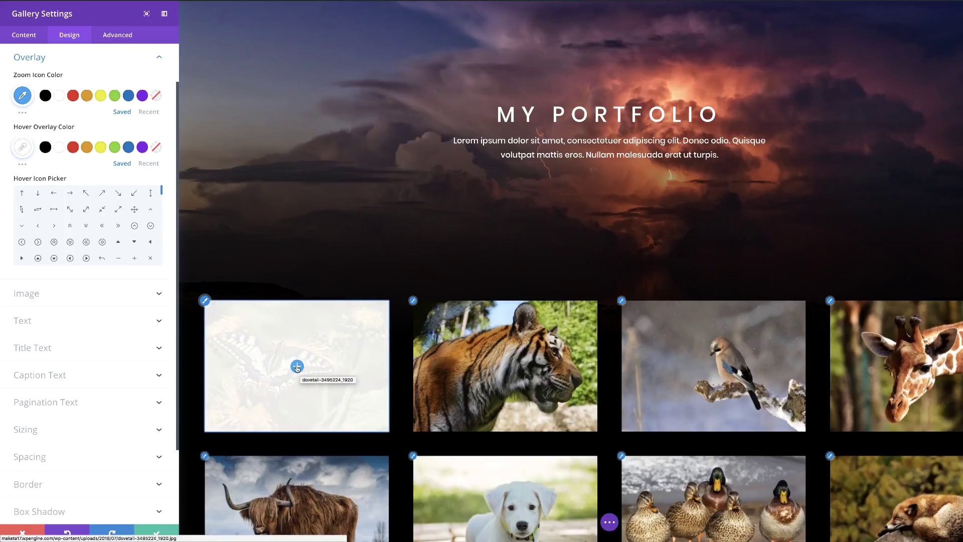
pyautogui.click(22, 95)
pyautogui.click(44, 172)
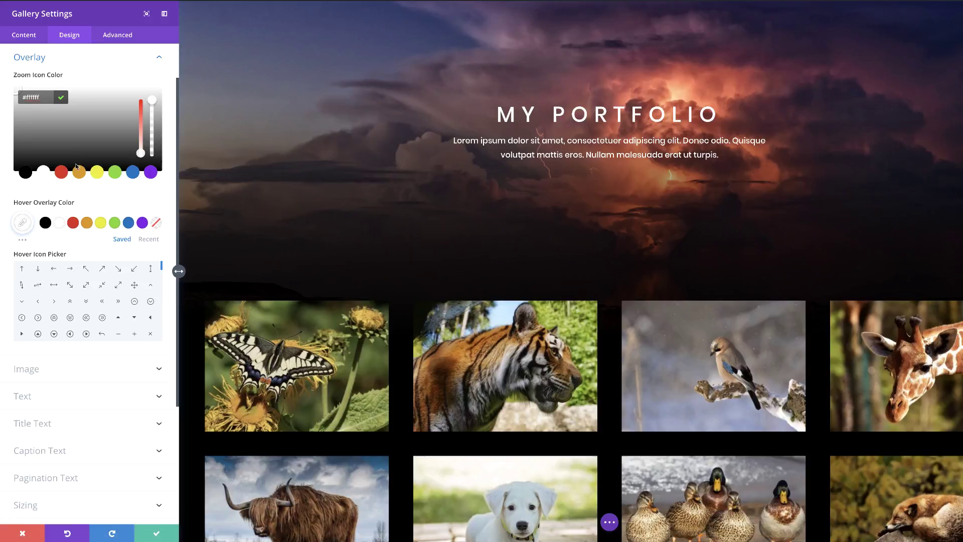
pyautogui.click(119, 285)
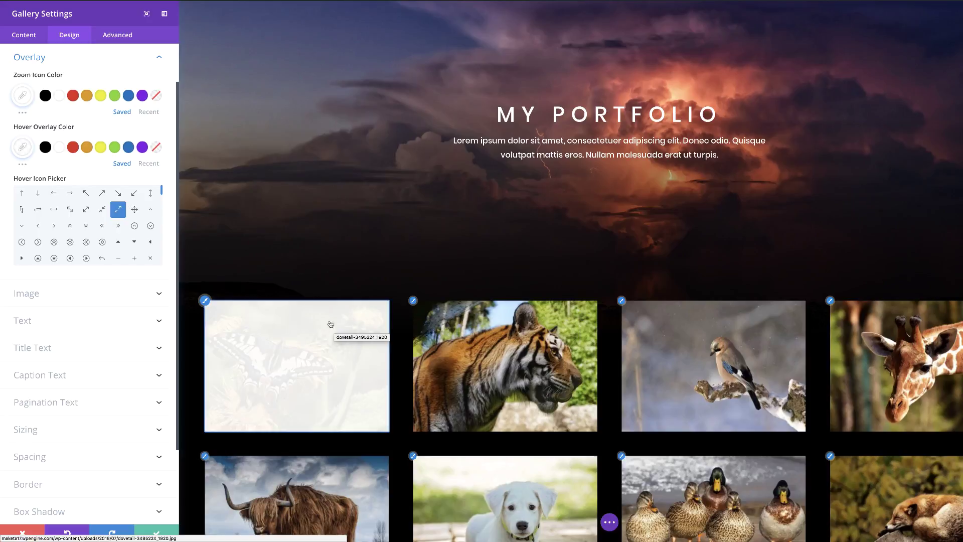
# Set the gallery's hover overlay color to semi-transparent black, rgba(0,0,0,0.66), and save the gallery settings.
pyautogui.click(45, 147)
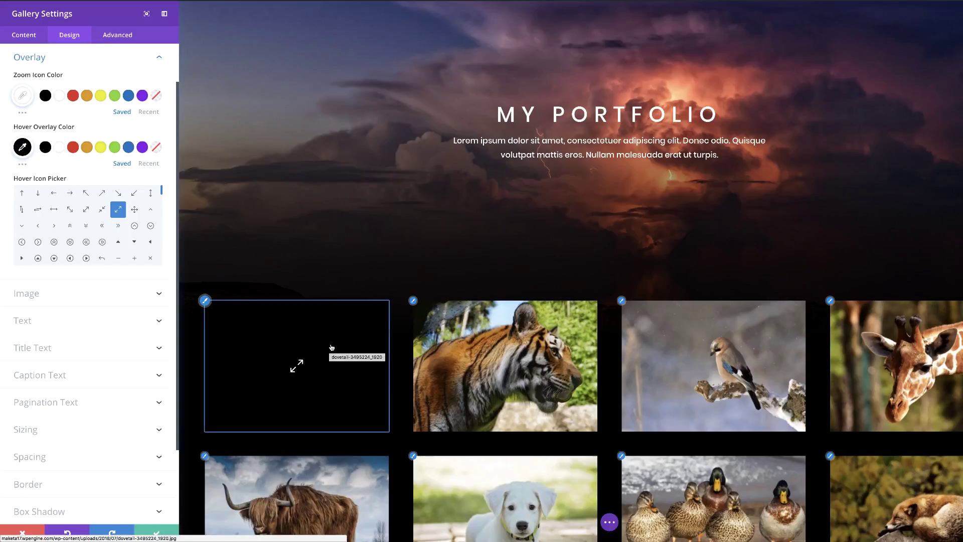
pyautogui.click(22, 165)
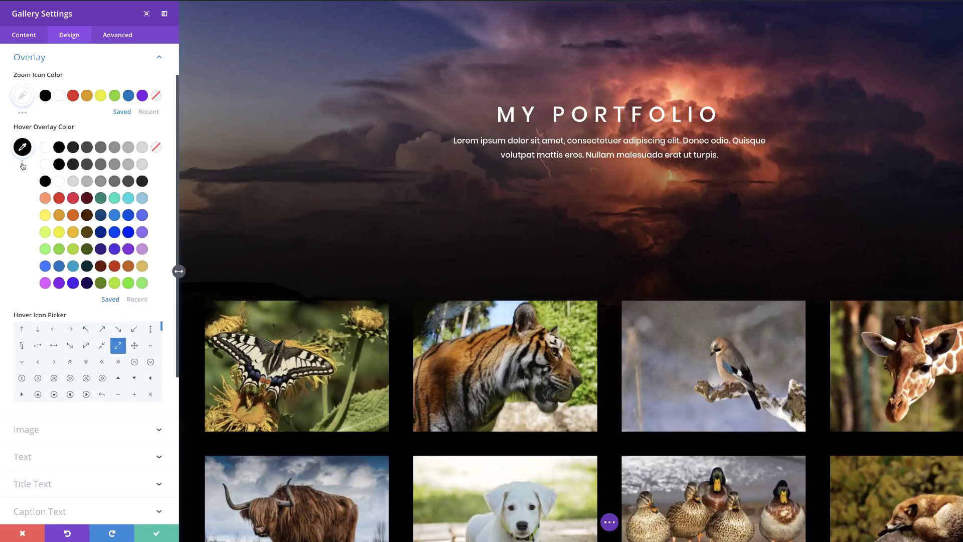
pyautogui.click(22, 147)
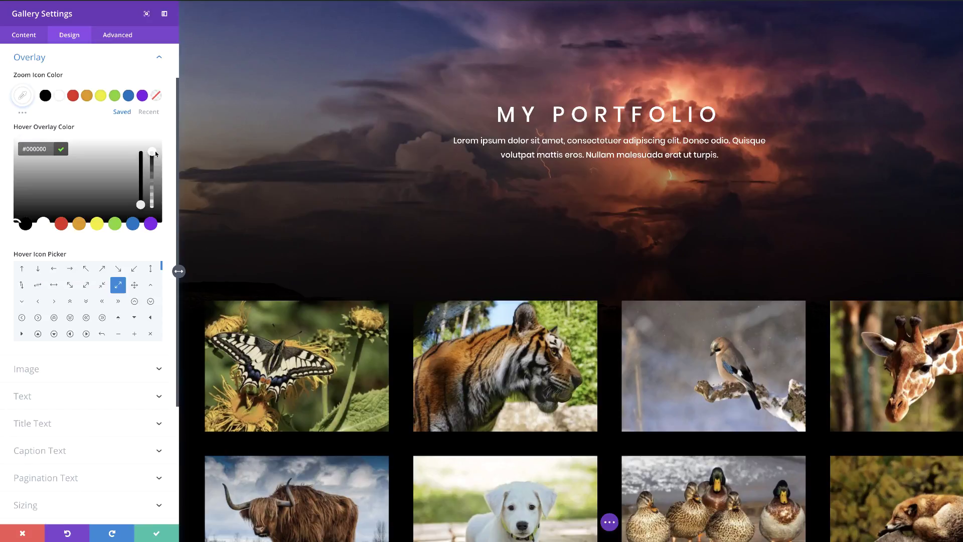
pyautogui.moveTo(151, 152); pyautogui.dragTo(152, 173)
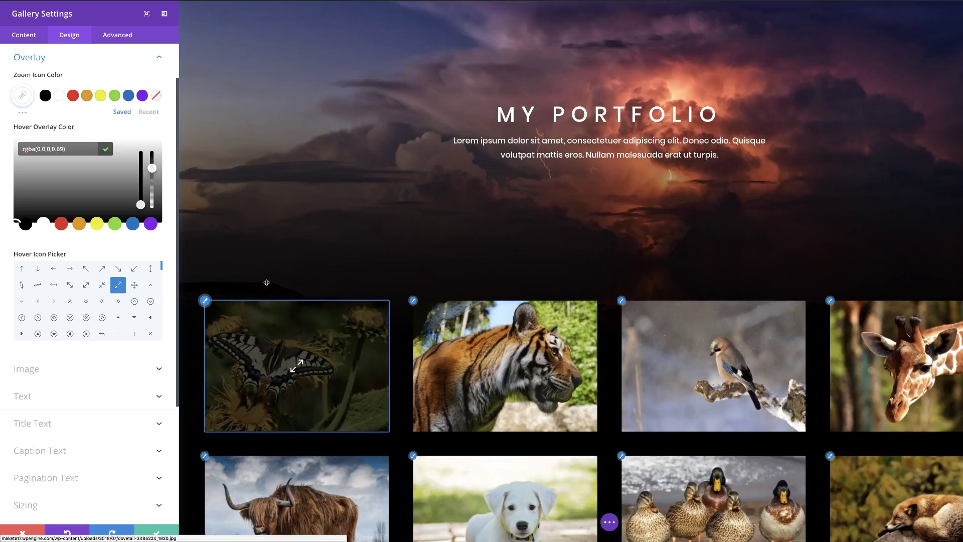
pyautogui.moveTo(152, 168); pyautogui.dragTo(152, 176)
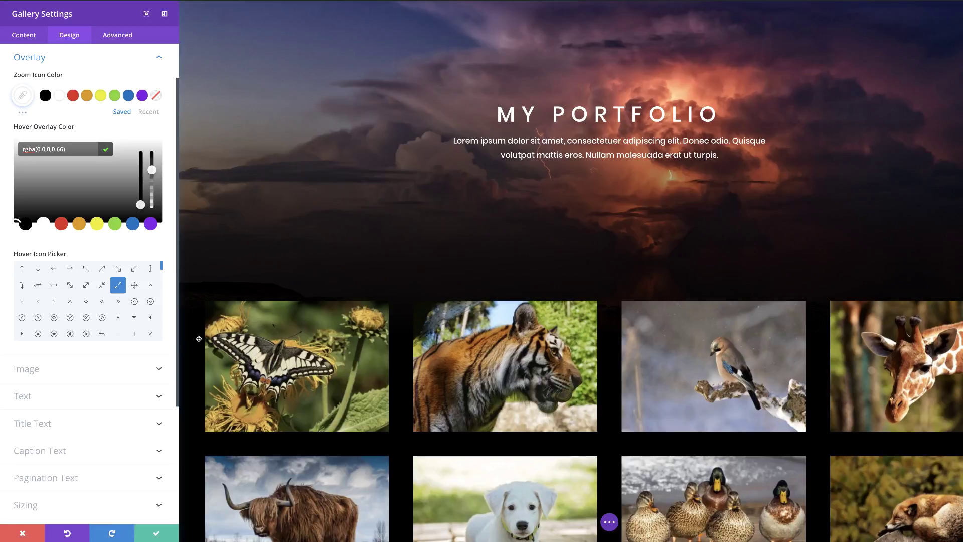
pyautogui.click(86, 146)
pyautogui.click(156, 533)
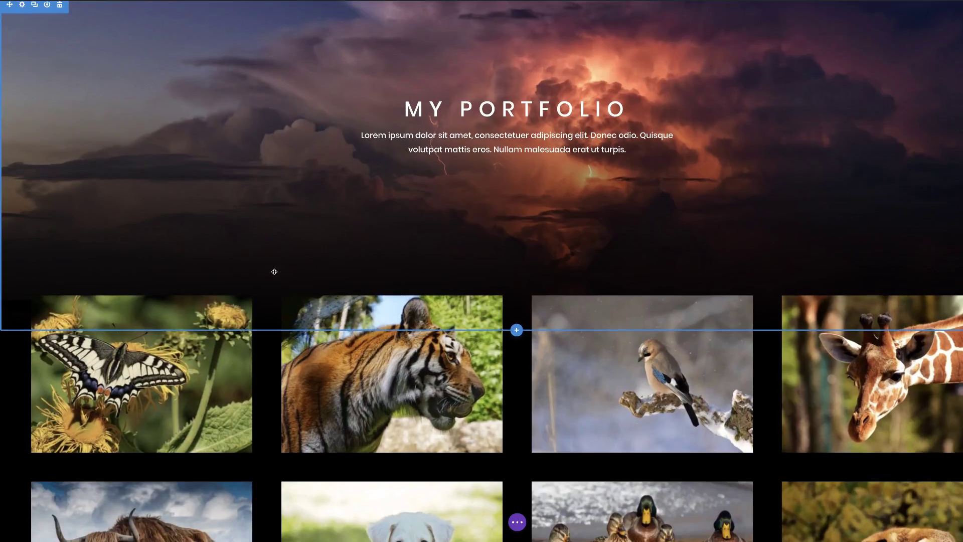
# Apply a Slide animation with direction Up to the row containing the gallery.
pyautogui.scroll(-2, 273, 271)
pyautogui.scroll(2, 274, 269)
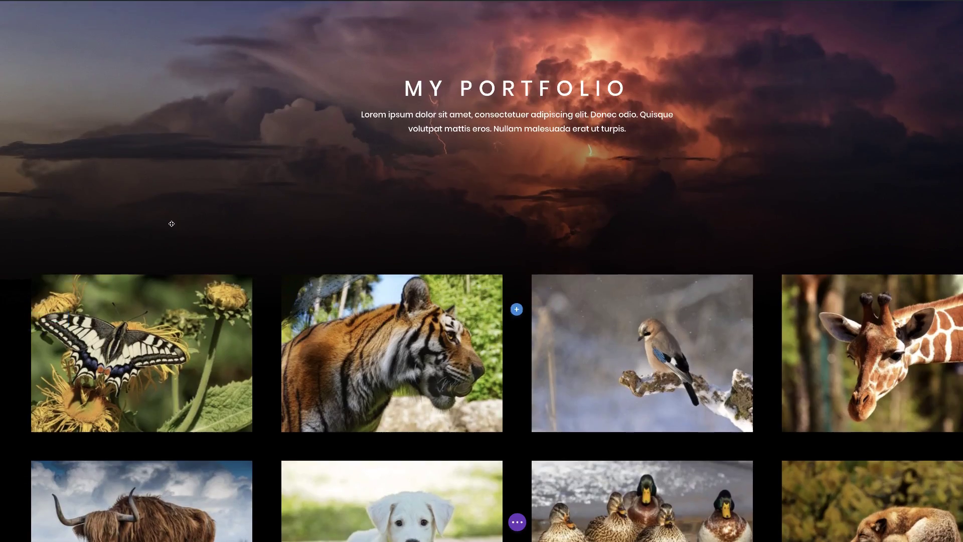
pyautogui.moveTo(81, 281)
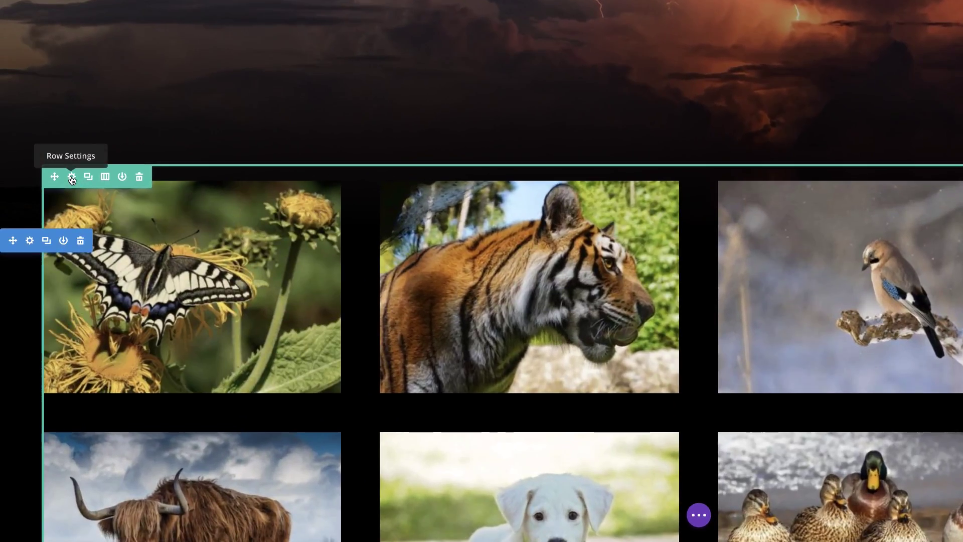
pyautogui.click(72, 177)
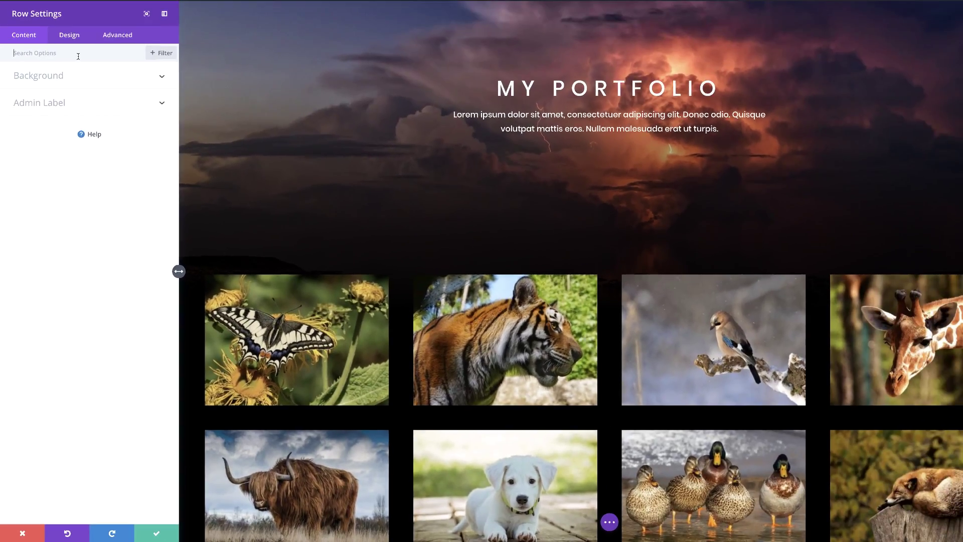
pyautogui.write('Ani')
pyautogui.click(108, 86)
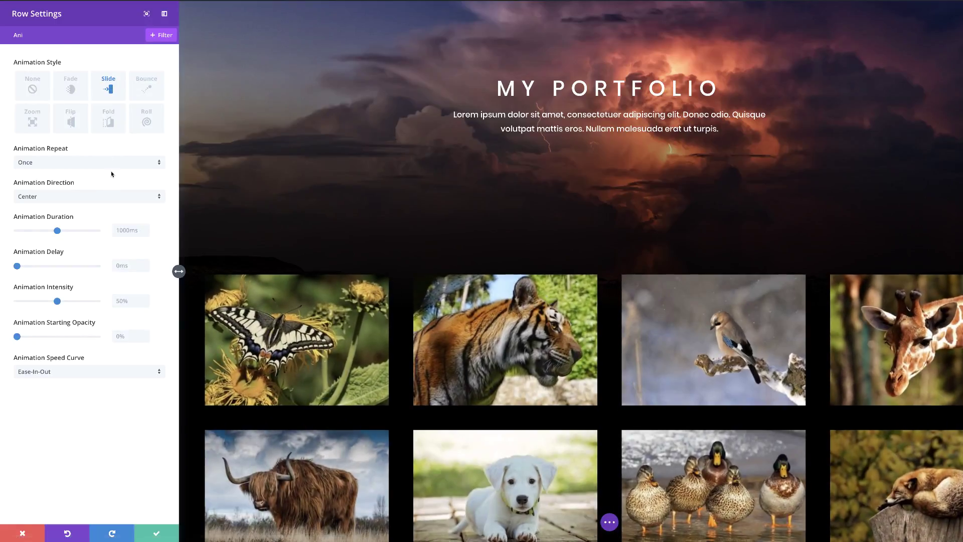
pyautogui.click(44, 201)
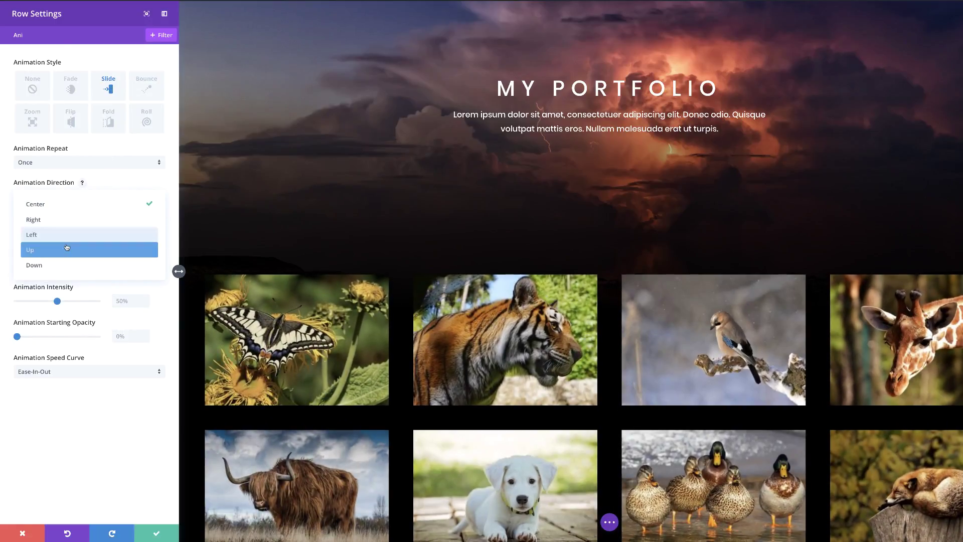
pyautogui.click(68, 250)
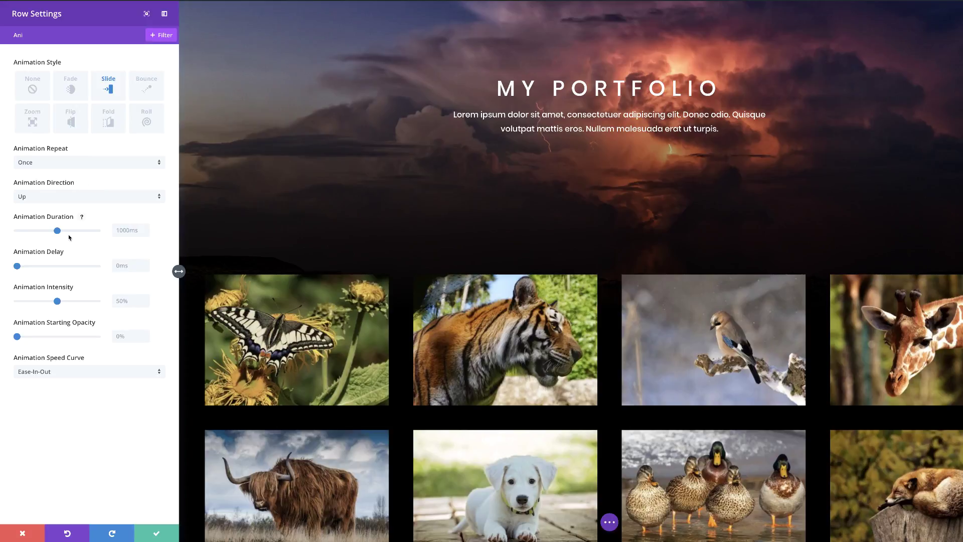
# Set the gallery row's animation duration to 1500ms, intensity to 16% and delay to 550ms.
pyautogui.moveTo(58, 232); pyautogui.dragTo(78, 233)
pyautogui.moveTo(58, 301); pyautogui.dragTo(30, 303)
pyautogui.moveTo(17, 266); pyautogui.dragTo(32, 269)
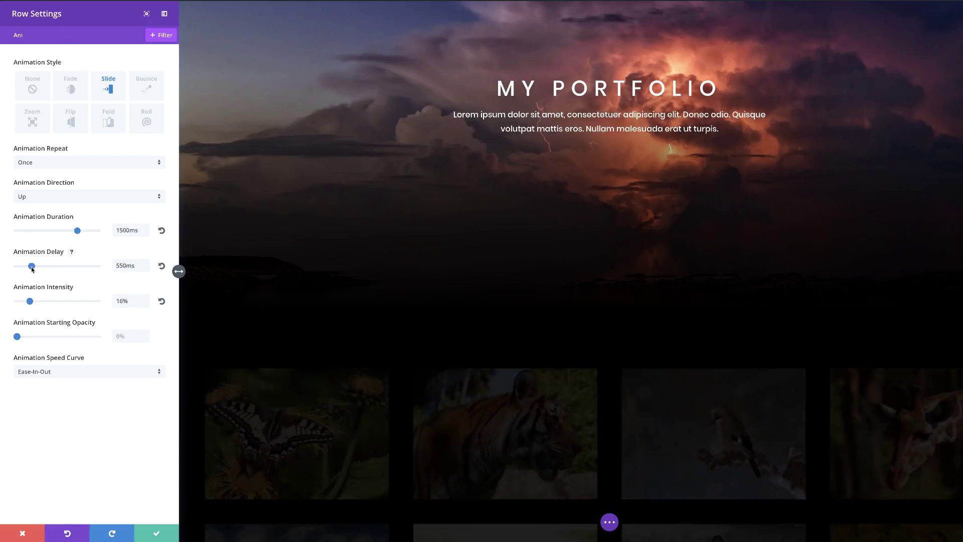
# Set the gallery row's animation delay to 150ms and save the row settings.
pyautogui.moveTo(31, 269); pyautogui.dragTo(21, 269)
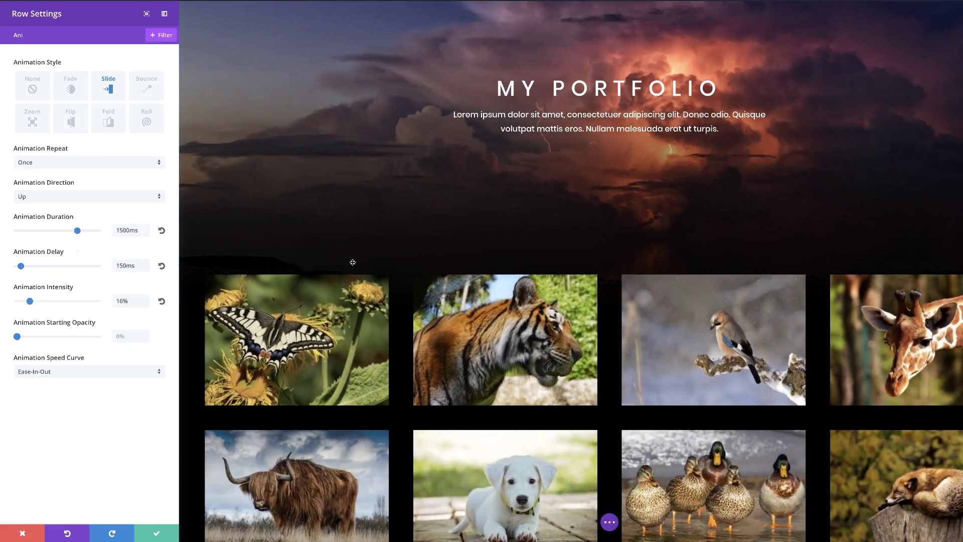
pyautogui.click(156, 532)
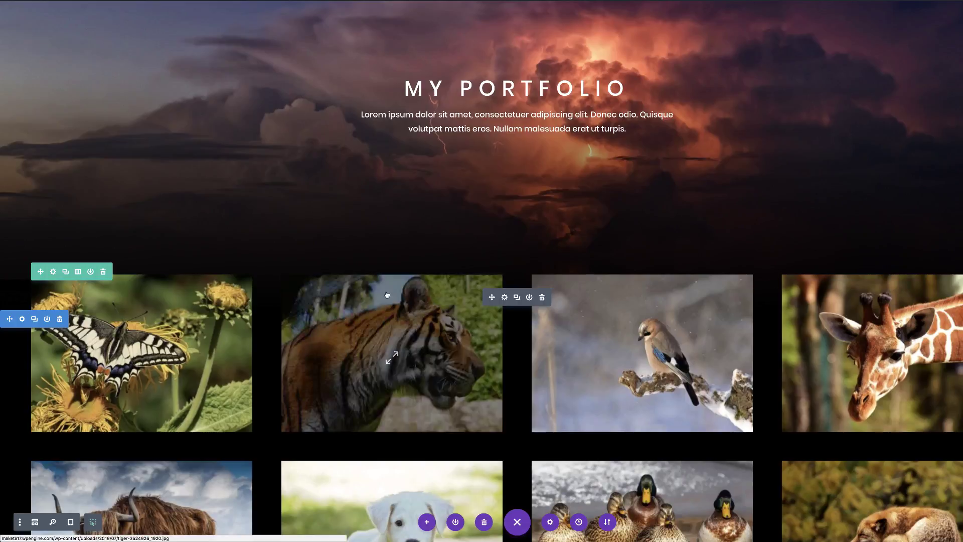
# Slightly round all four corners of the gallery images in the border design settings and save the gallery settings.
pyautogui.click(505, 298)
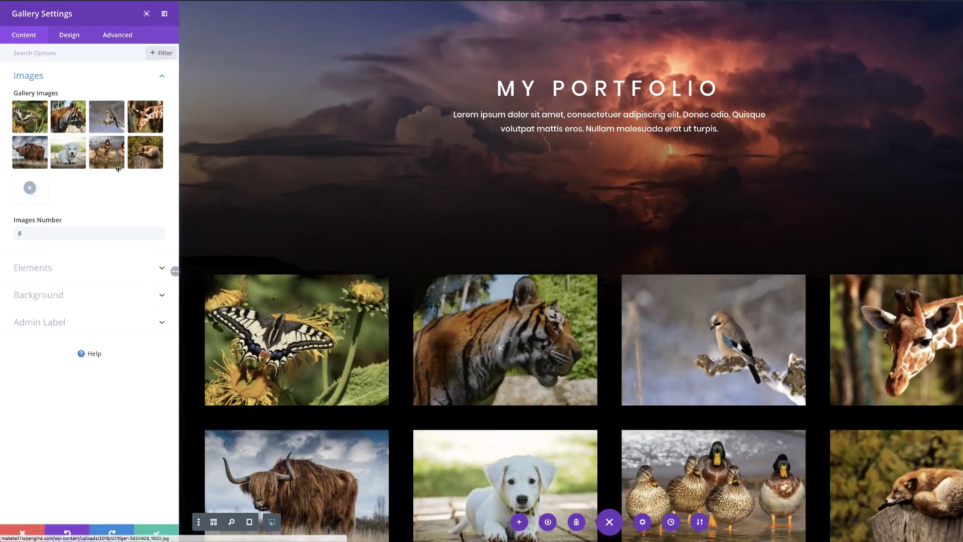
pyautogui.click(69, 36)
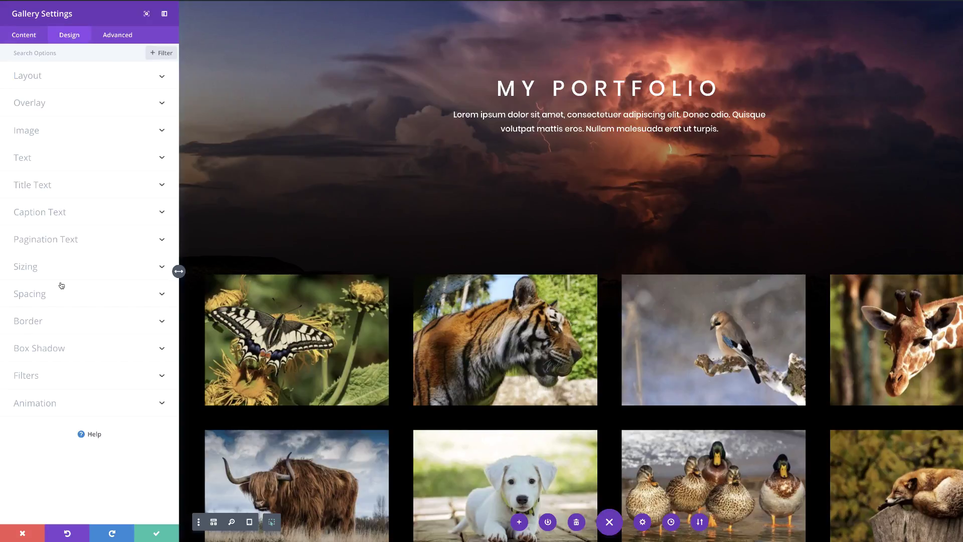
pyautogui.click(38, 322)
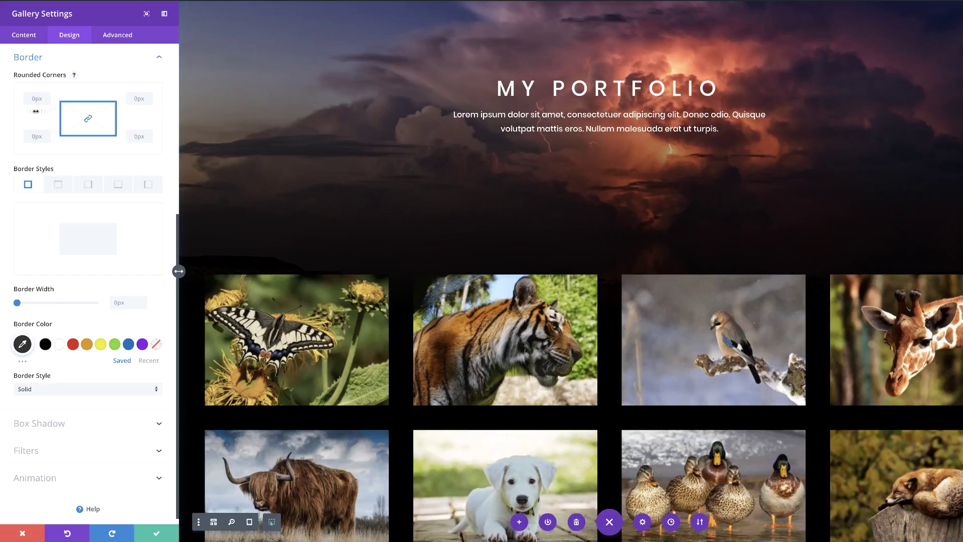
pyautogui.moveTo(36, 111); pyautogui.dragTo(39, 112)
pyautogui.moveTo(41, 111); pyautogui.dragTo(42, 111)
pyautogui.click(156, 535)
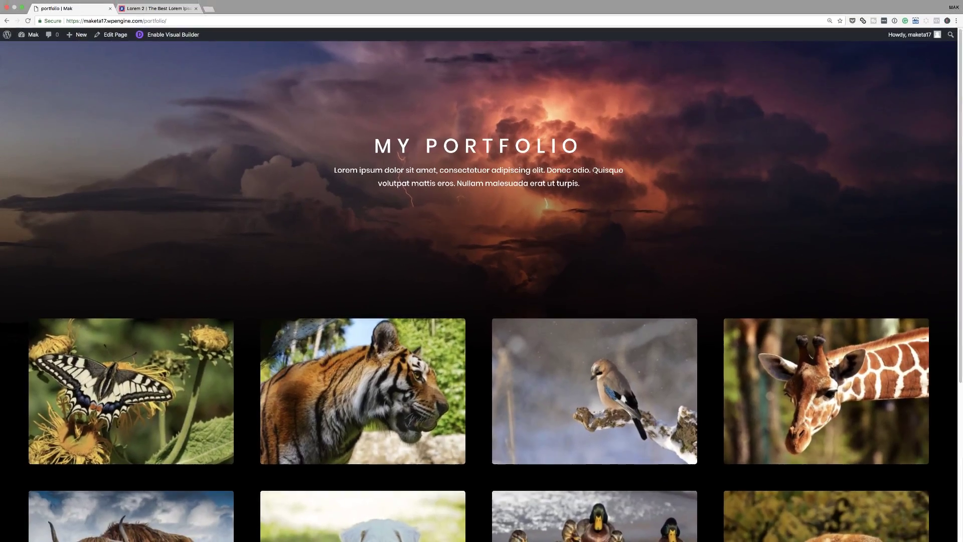
# Review the published portfolio page from the header down to the last row of gallery images.
pyautogui.scroll(-1, 554, 198)
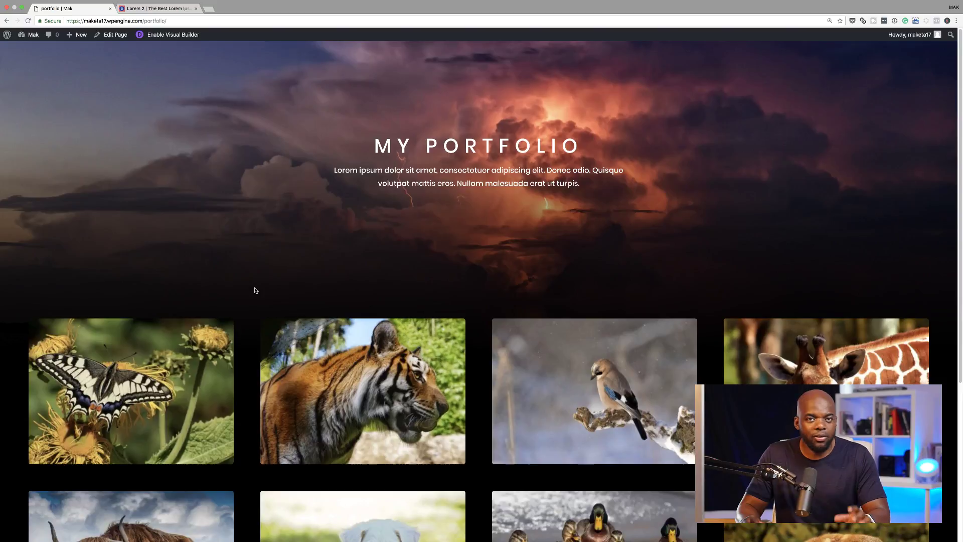
pyautogui.scroll(-5, 254, 290)
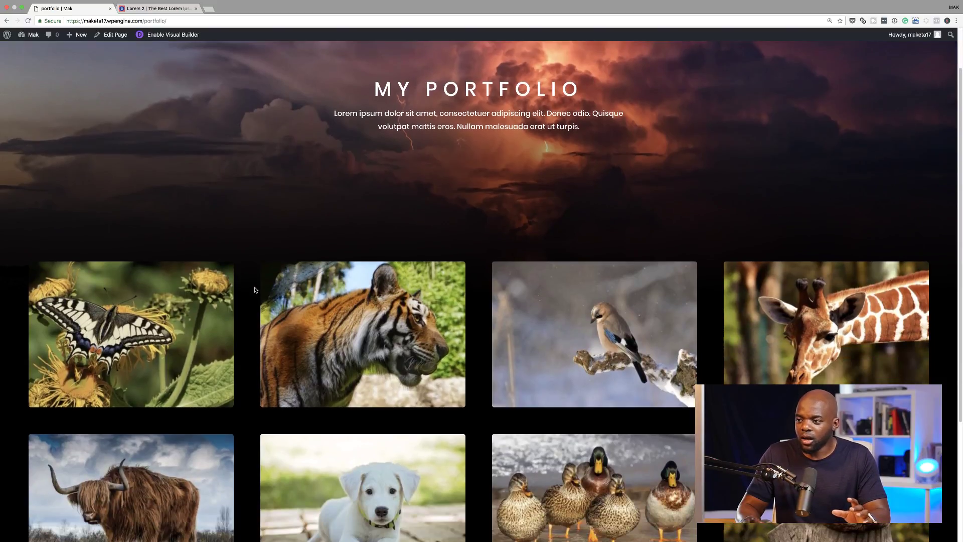
pyautogui.scroll(-1, 255, 290)
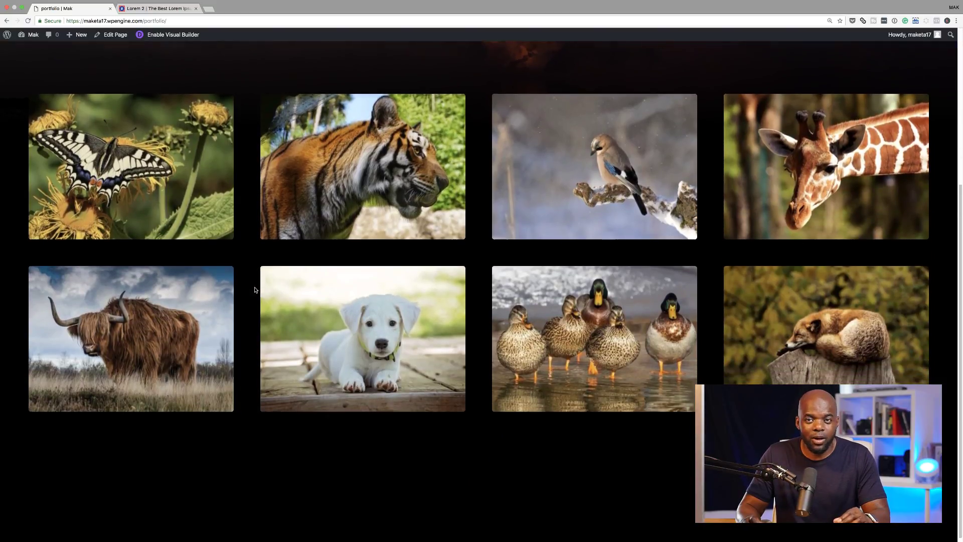